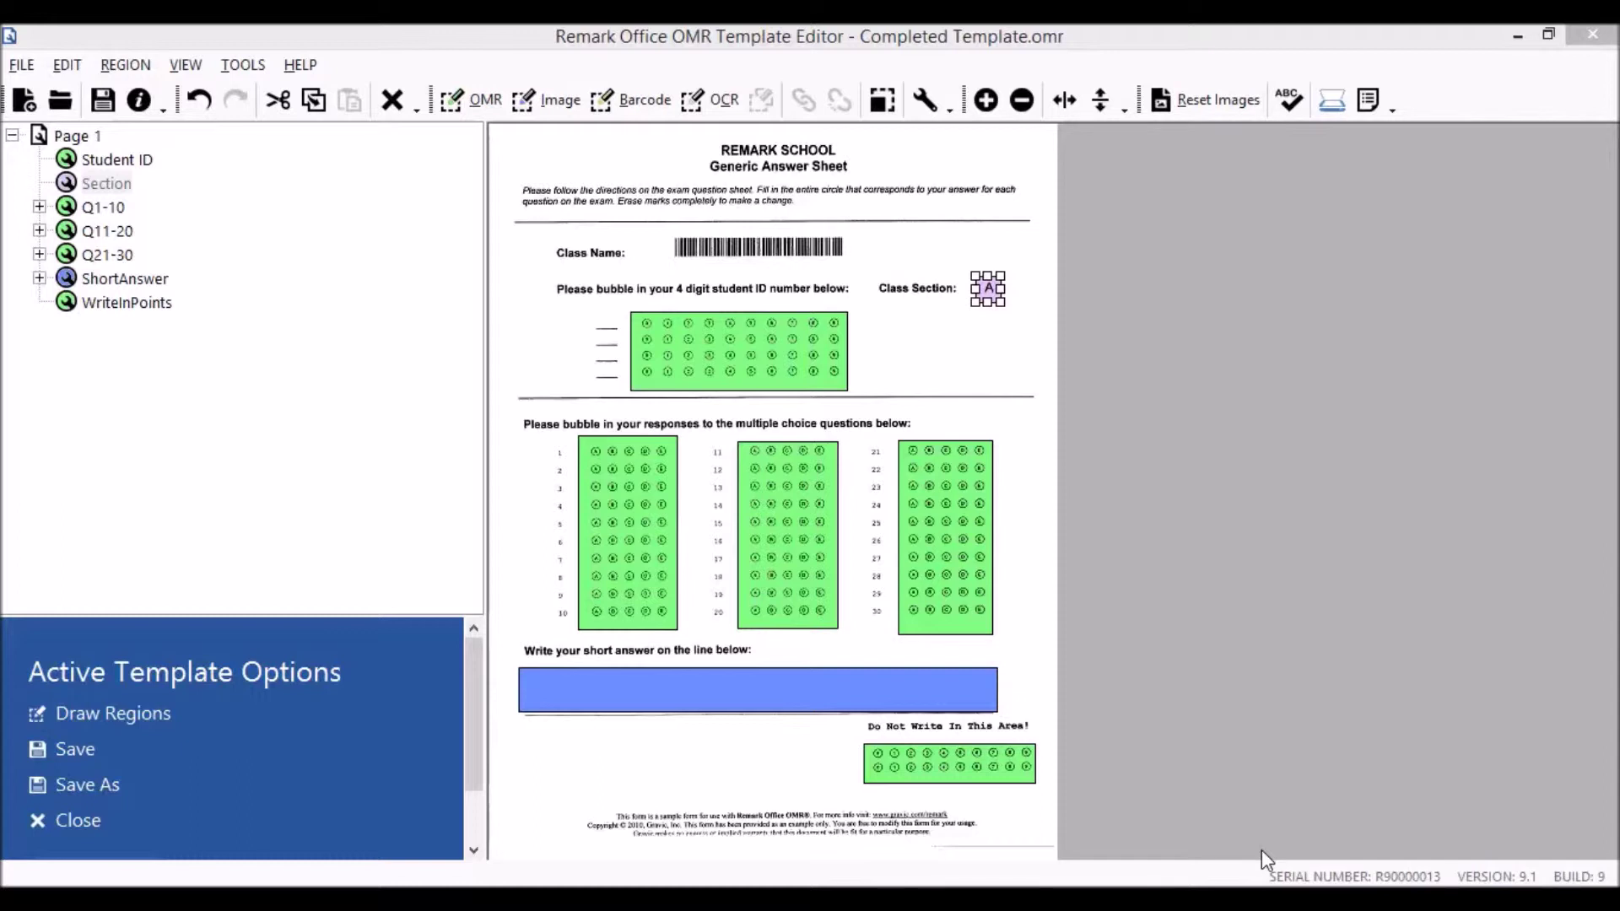
left_click(1263, 854)
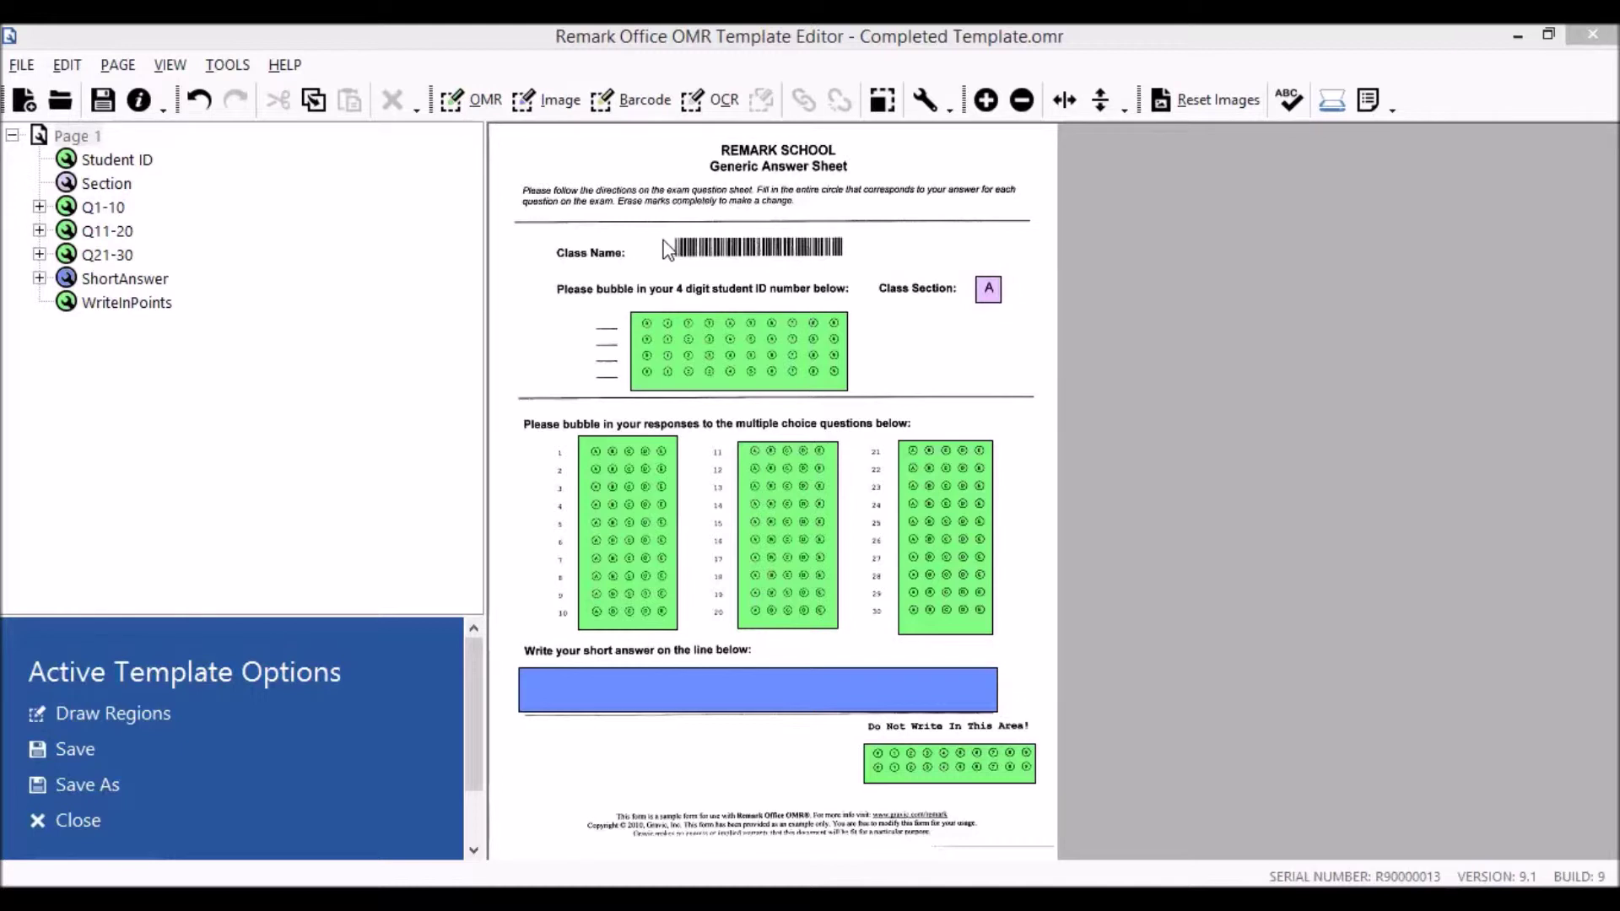
left_click(117, 67)
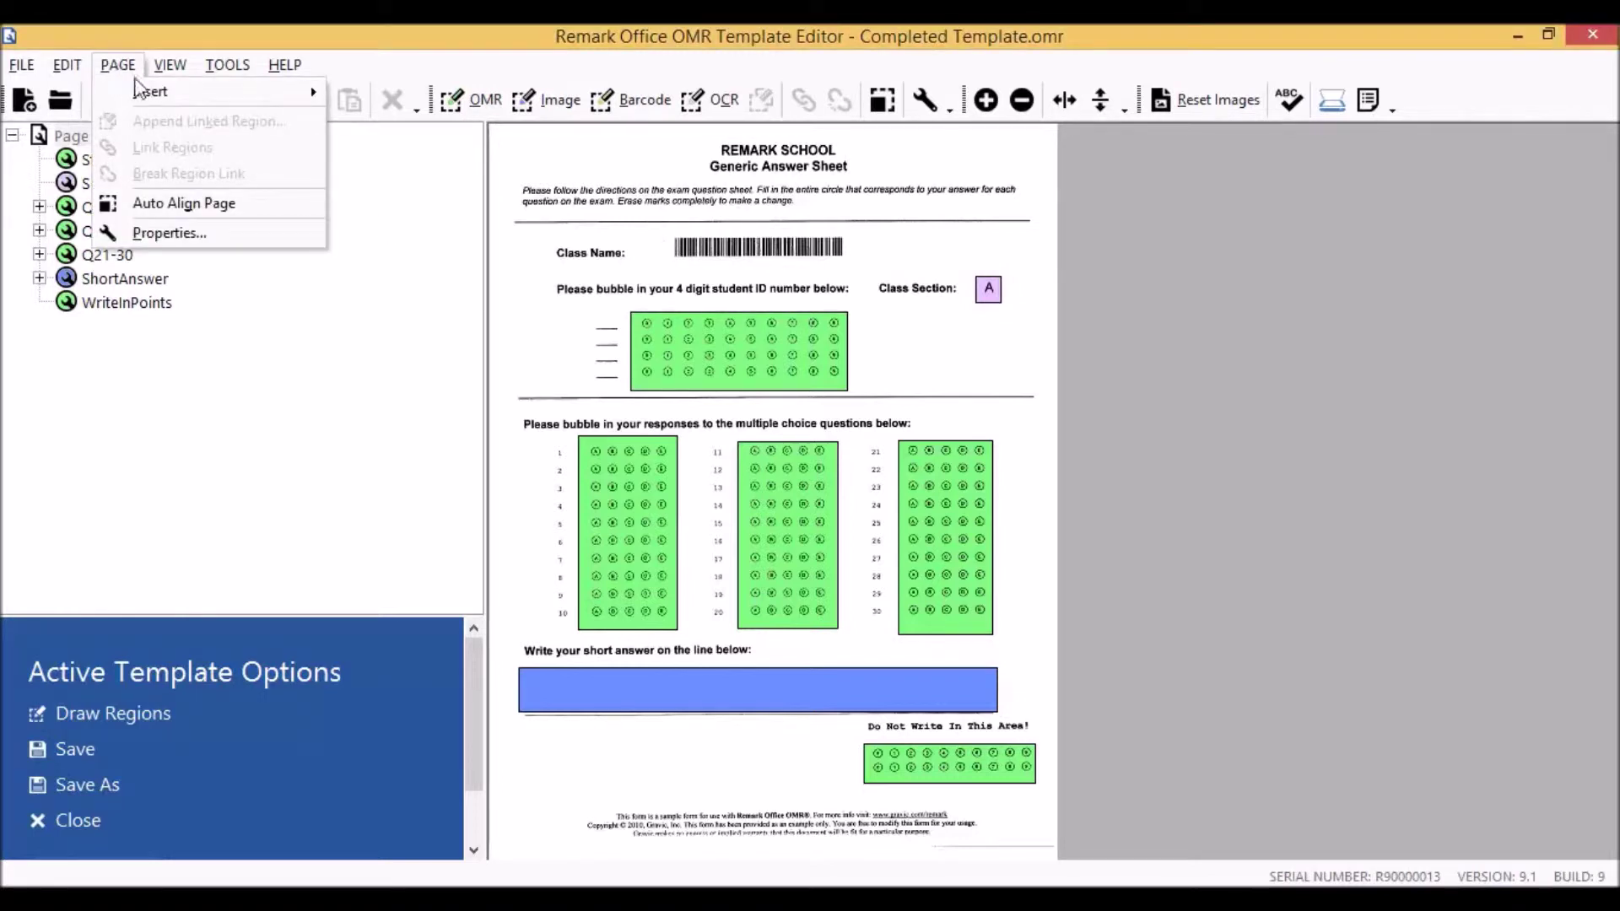
mouse_move(143, 94)
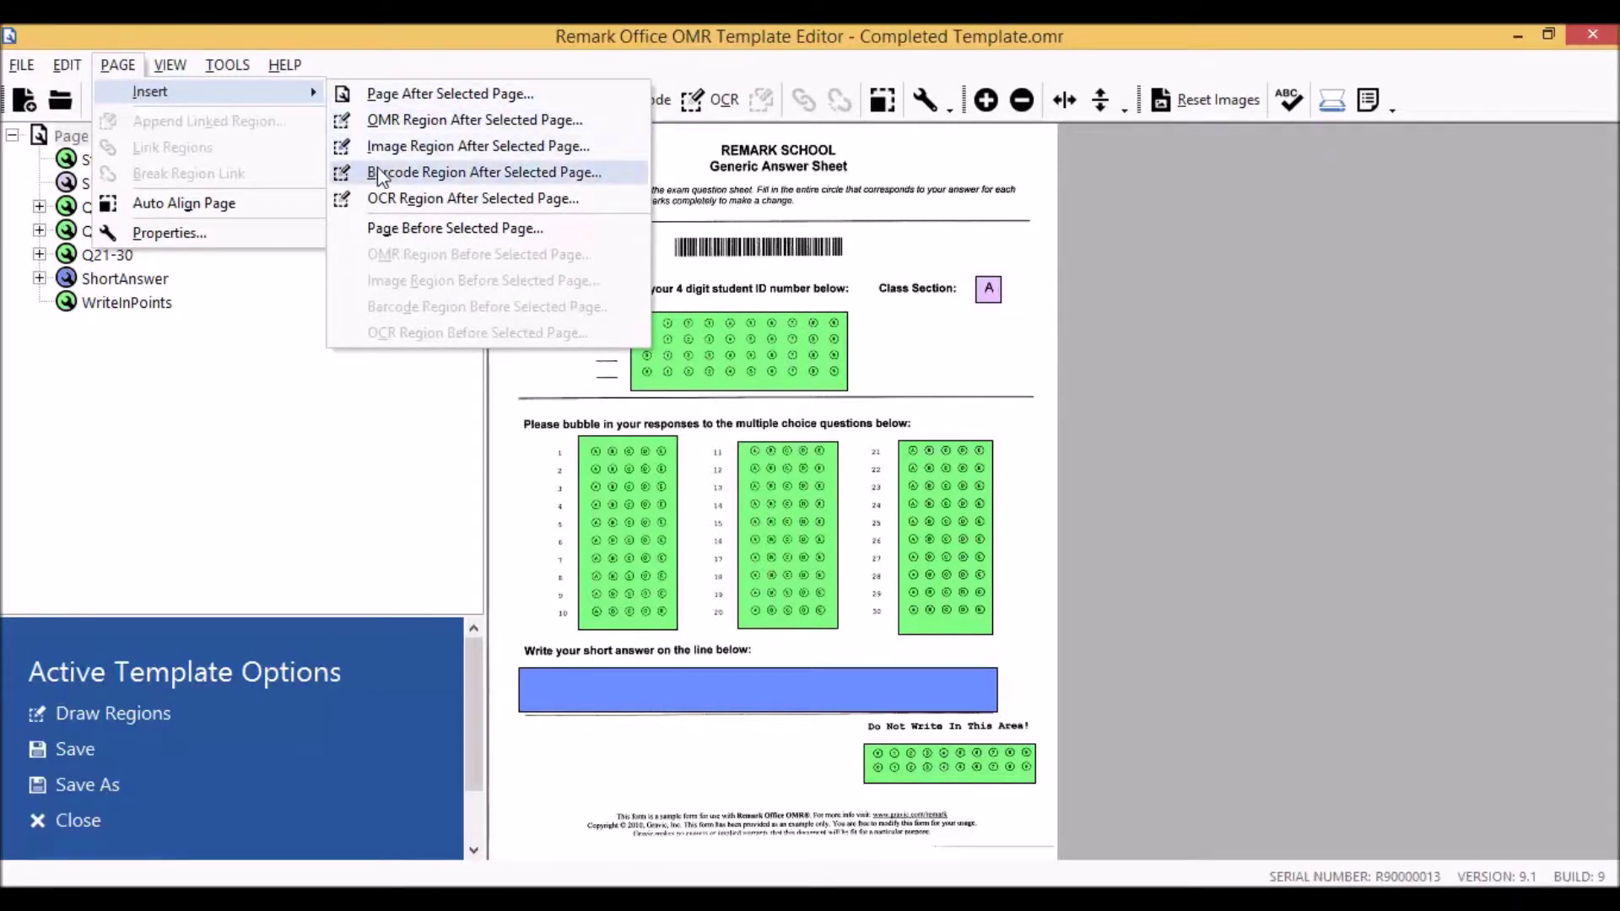
left_click(271, 430)
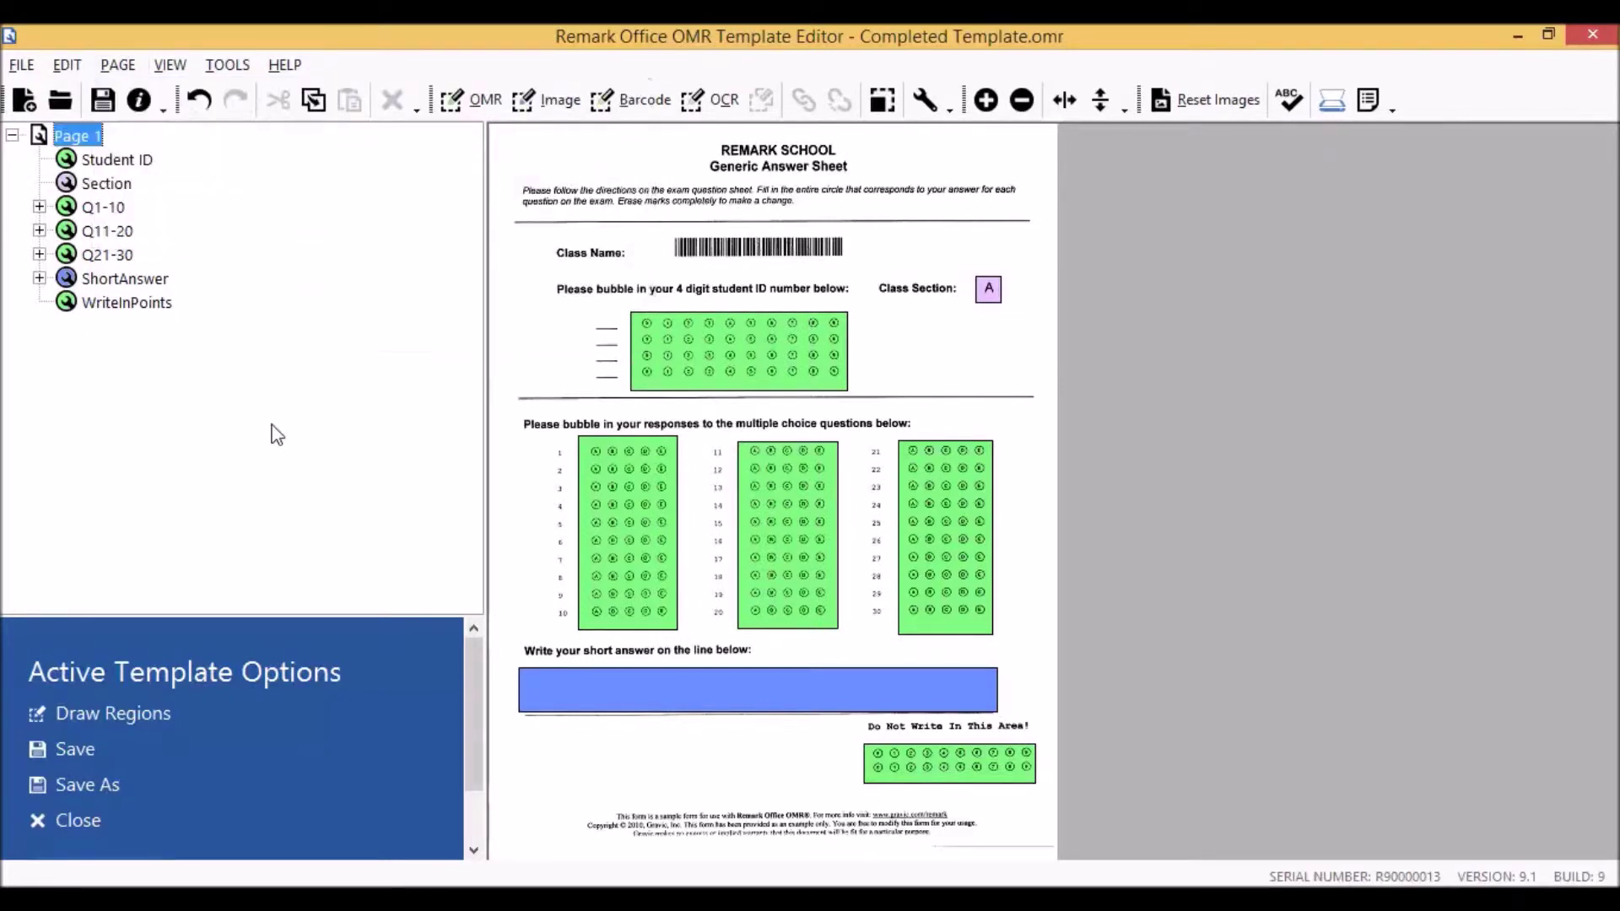
Draw a new barcode region around the Class Name barcode on the answer sheet
left_click(646, 106)
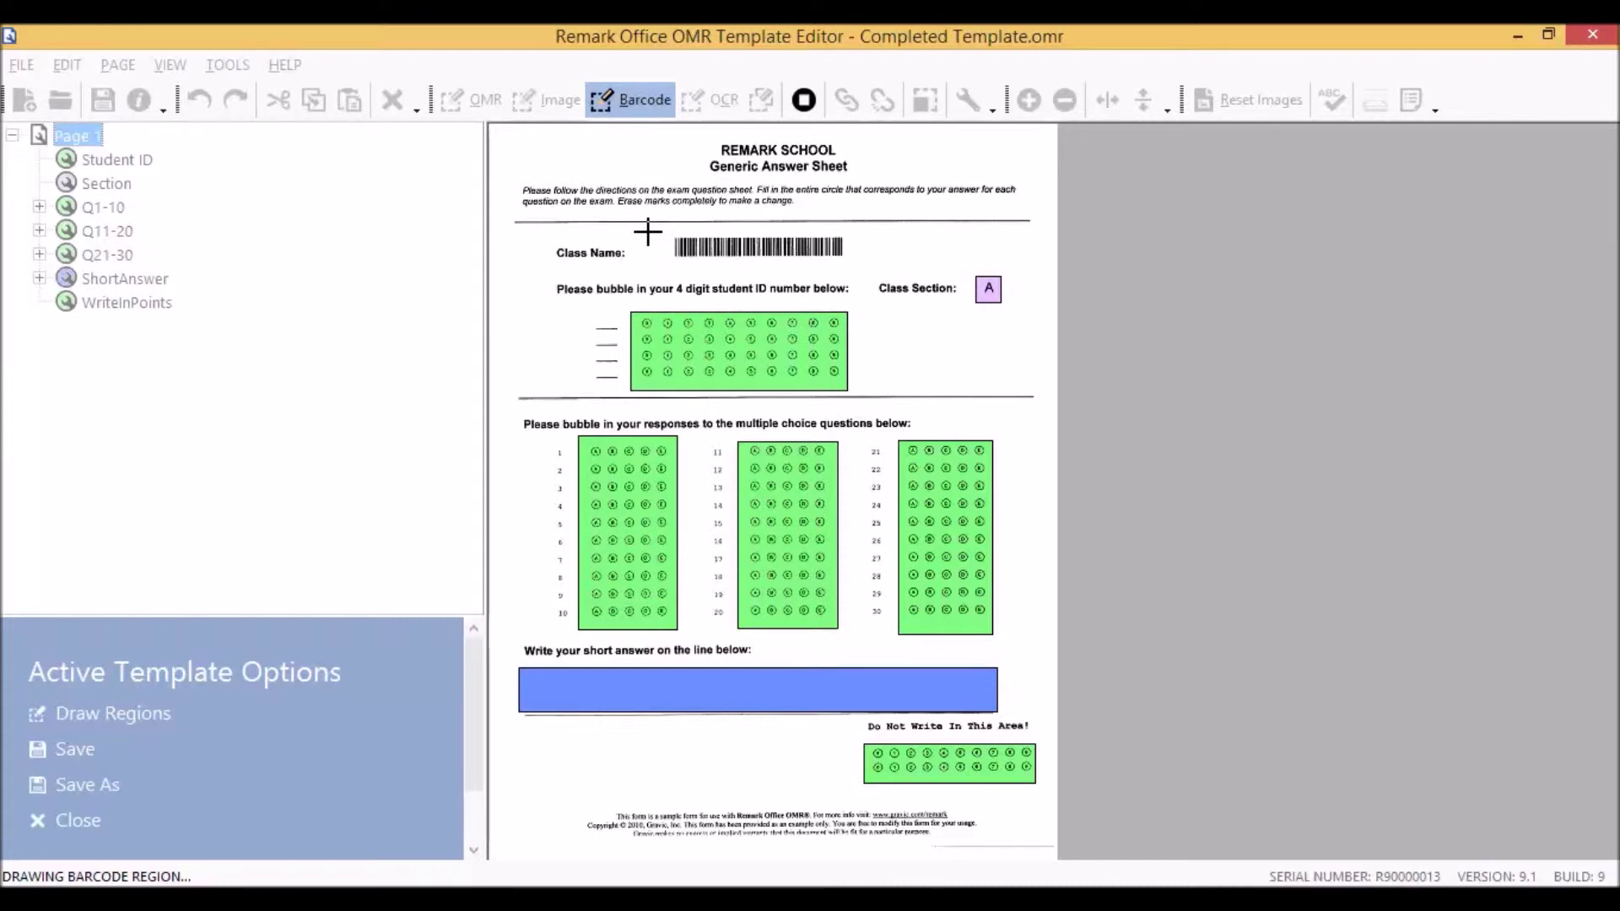
left_click_drag(657, 226, 878, 267)
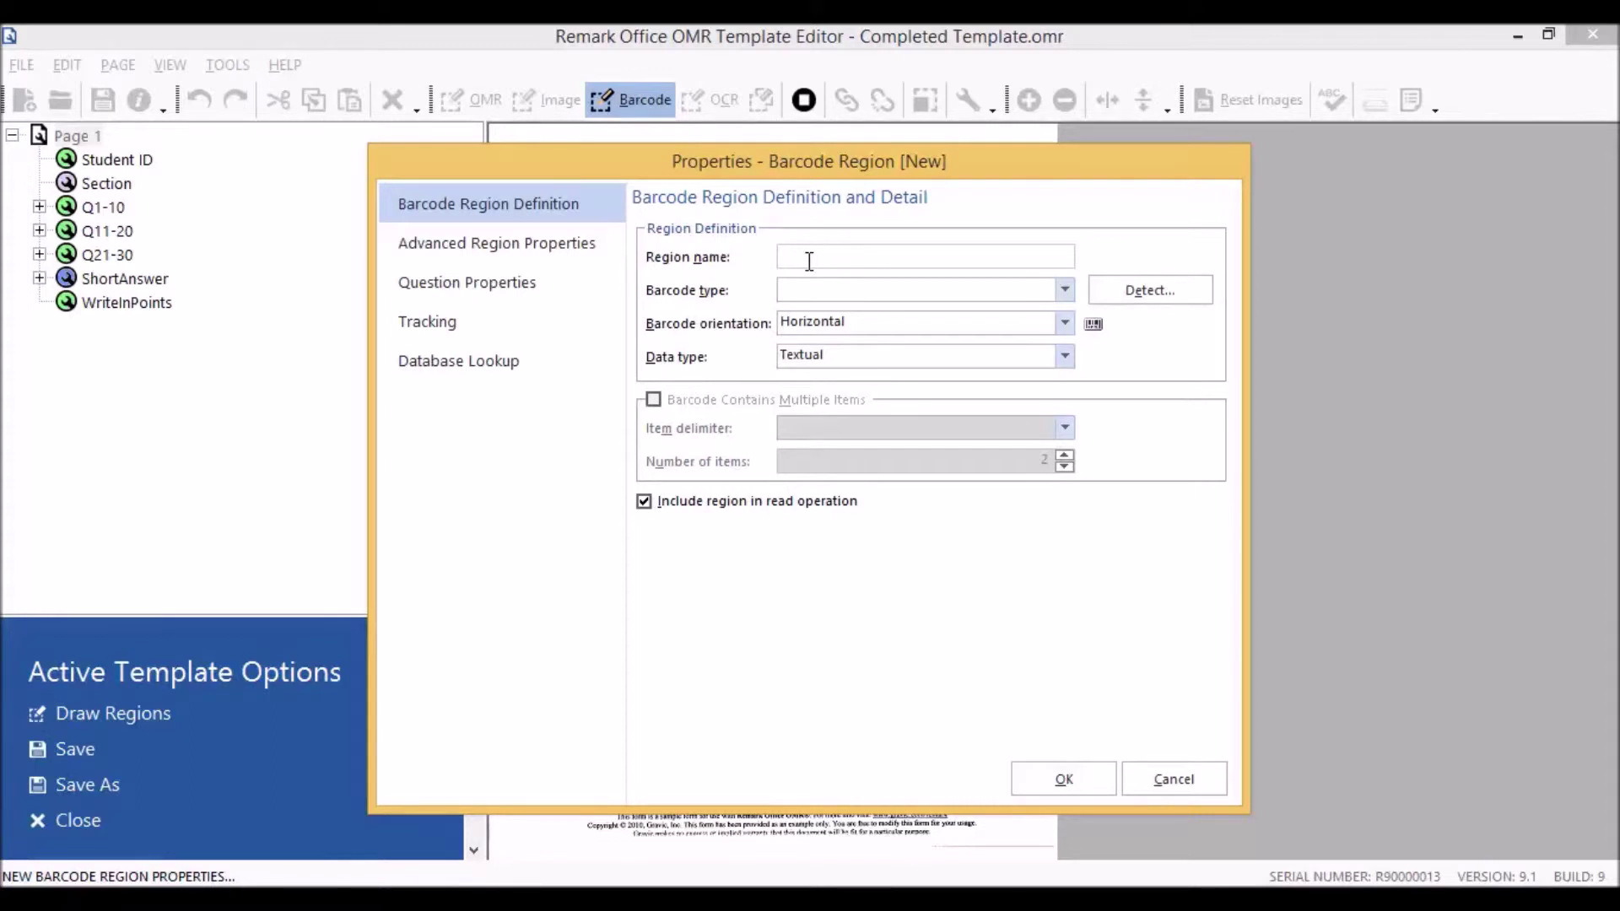
Name the region 'ClassName Barcode' and auto-detect its barcode type as Code 39
type("Cla")
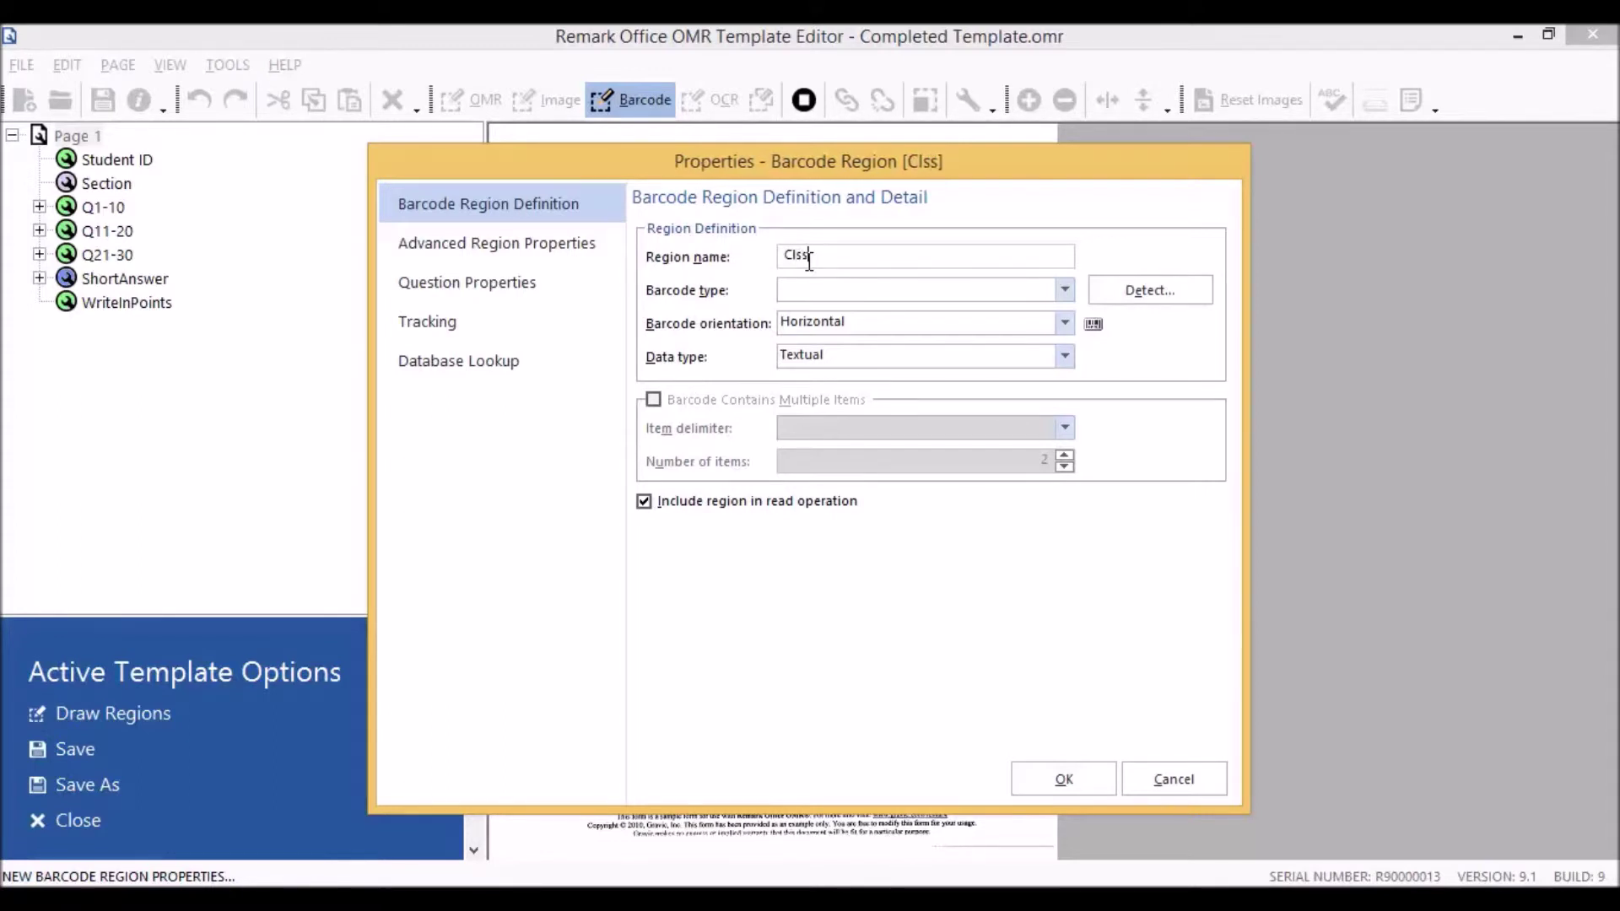
type("ssName B")
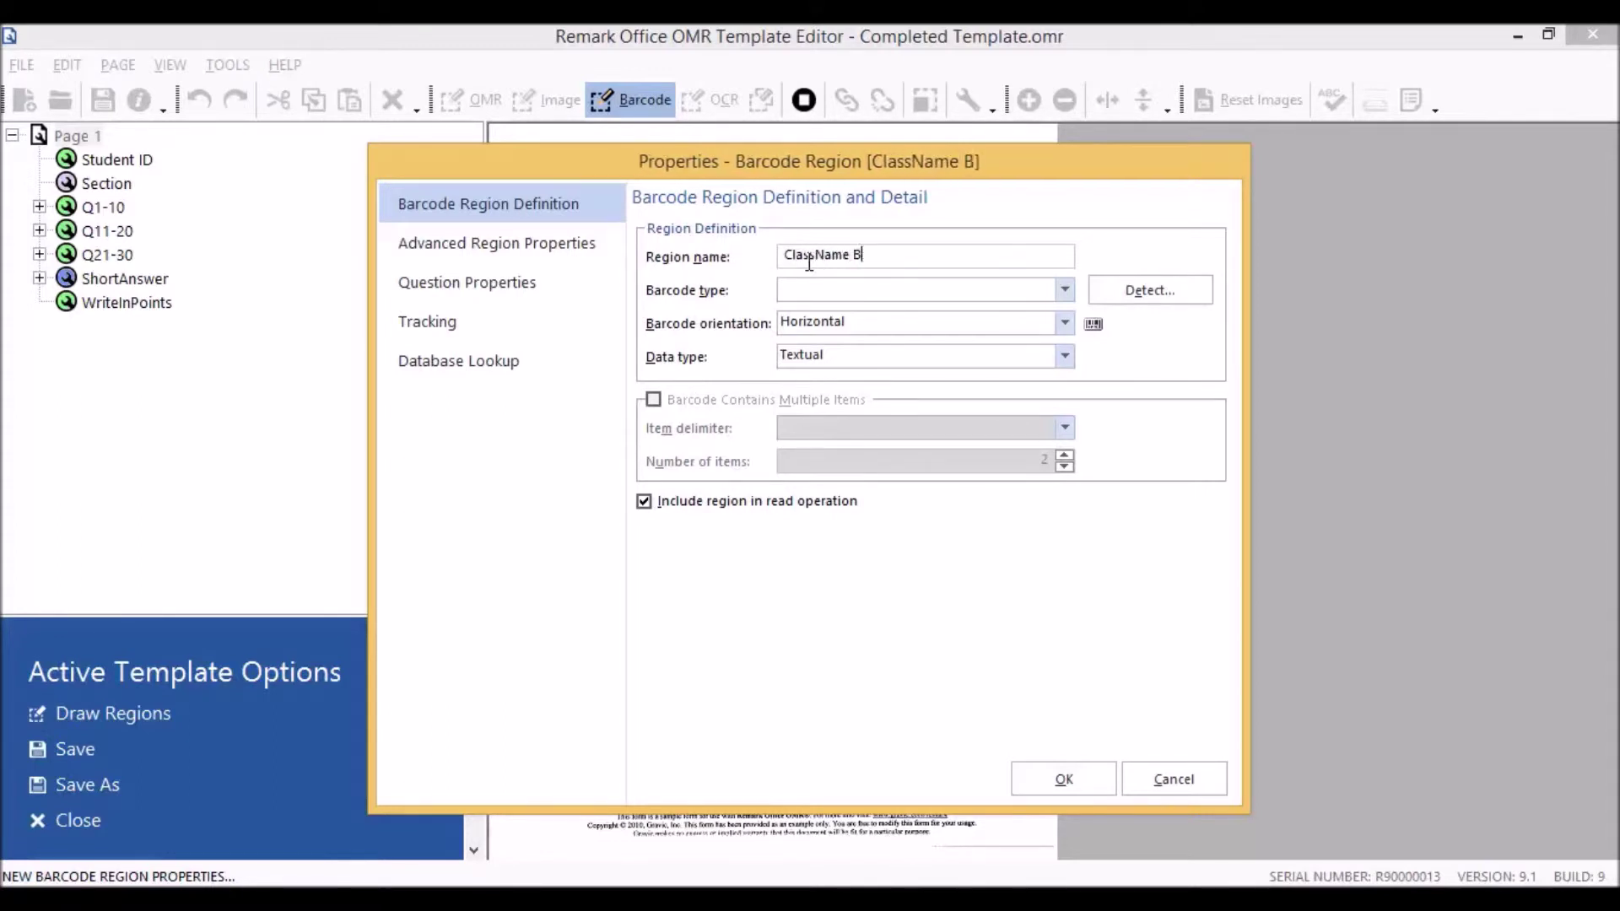
type("arcode")
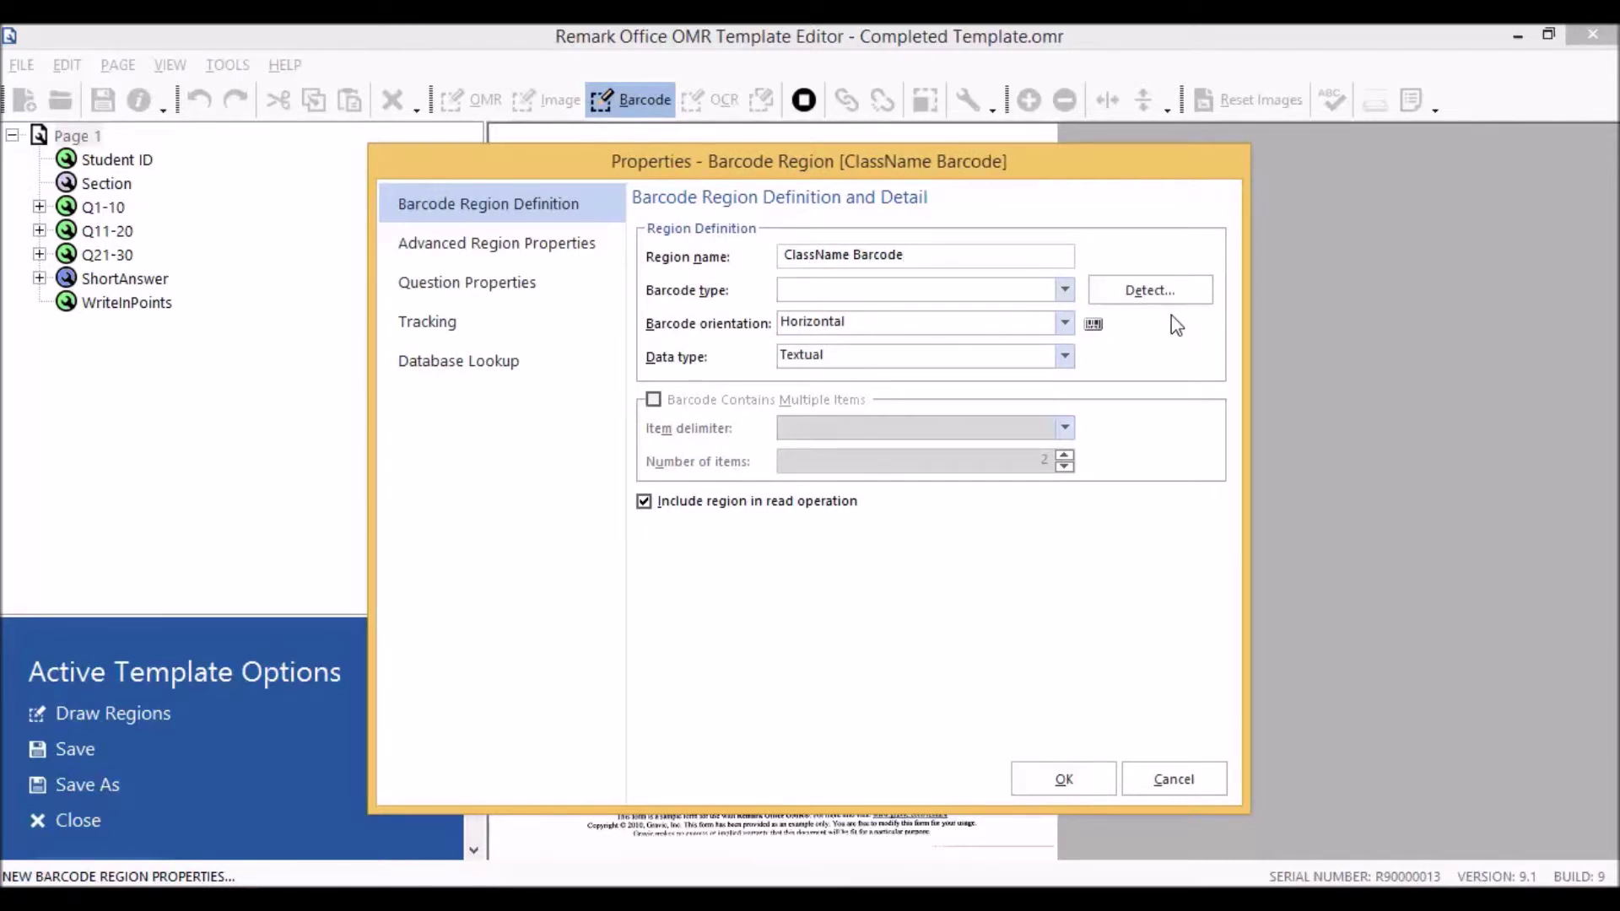
left_click(1065, 291)
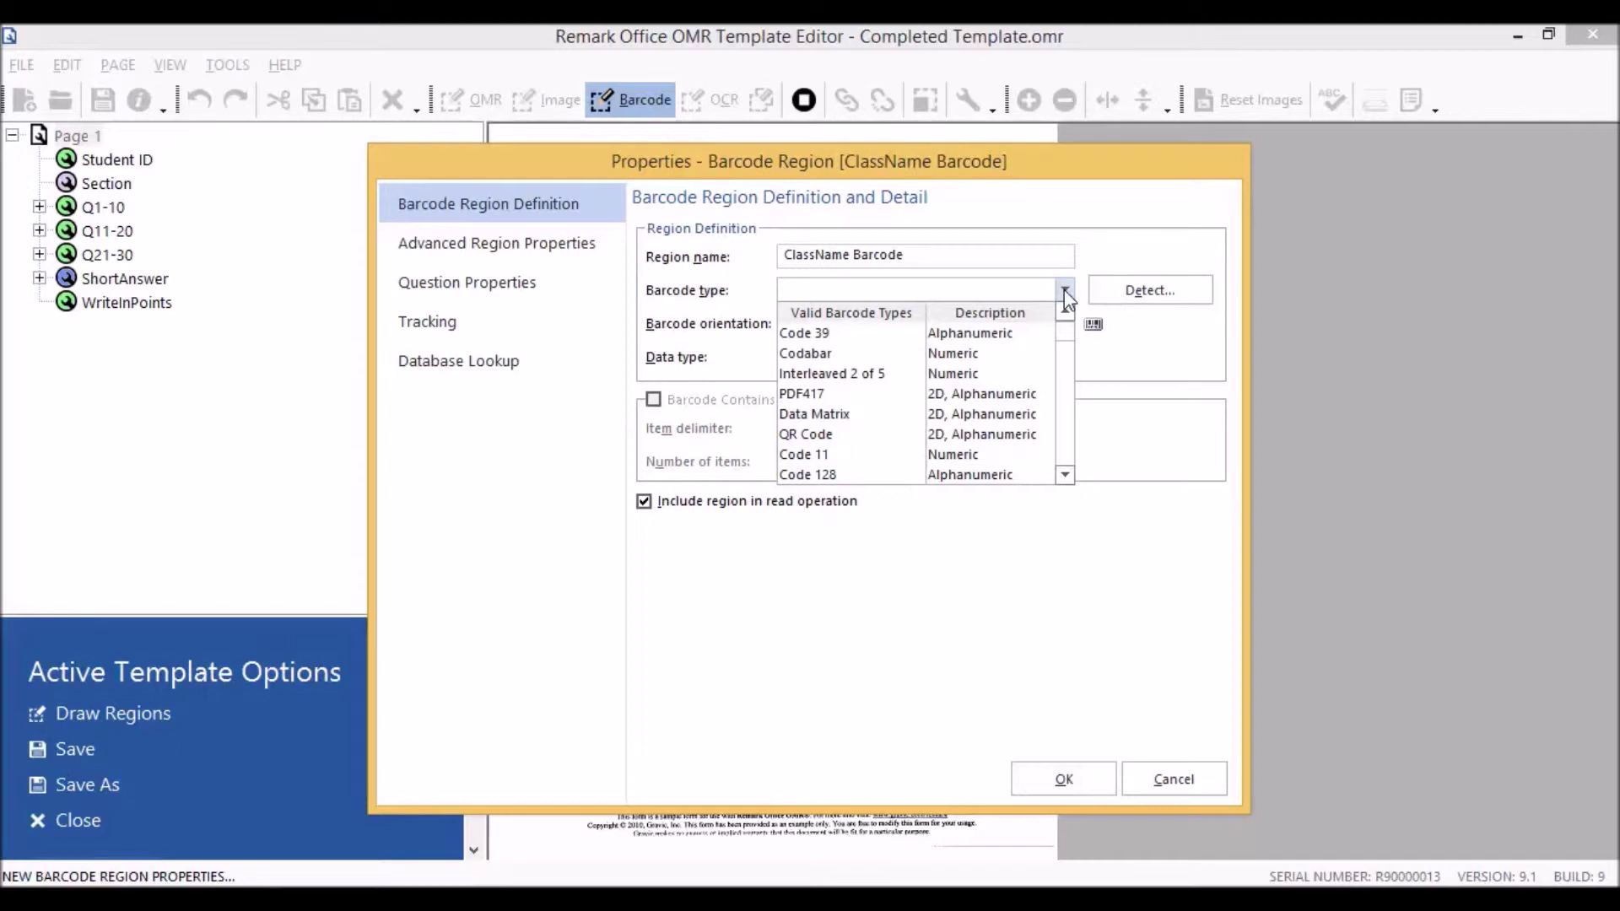
left_click(1138, 297)
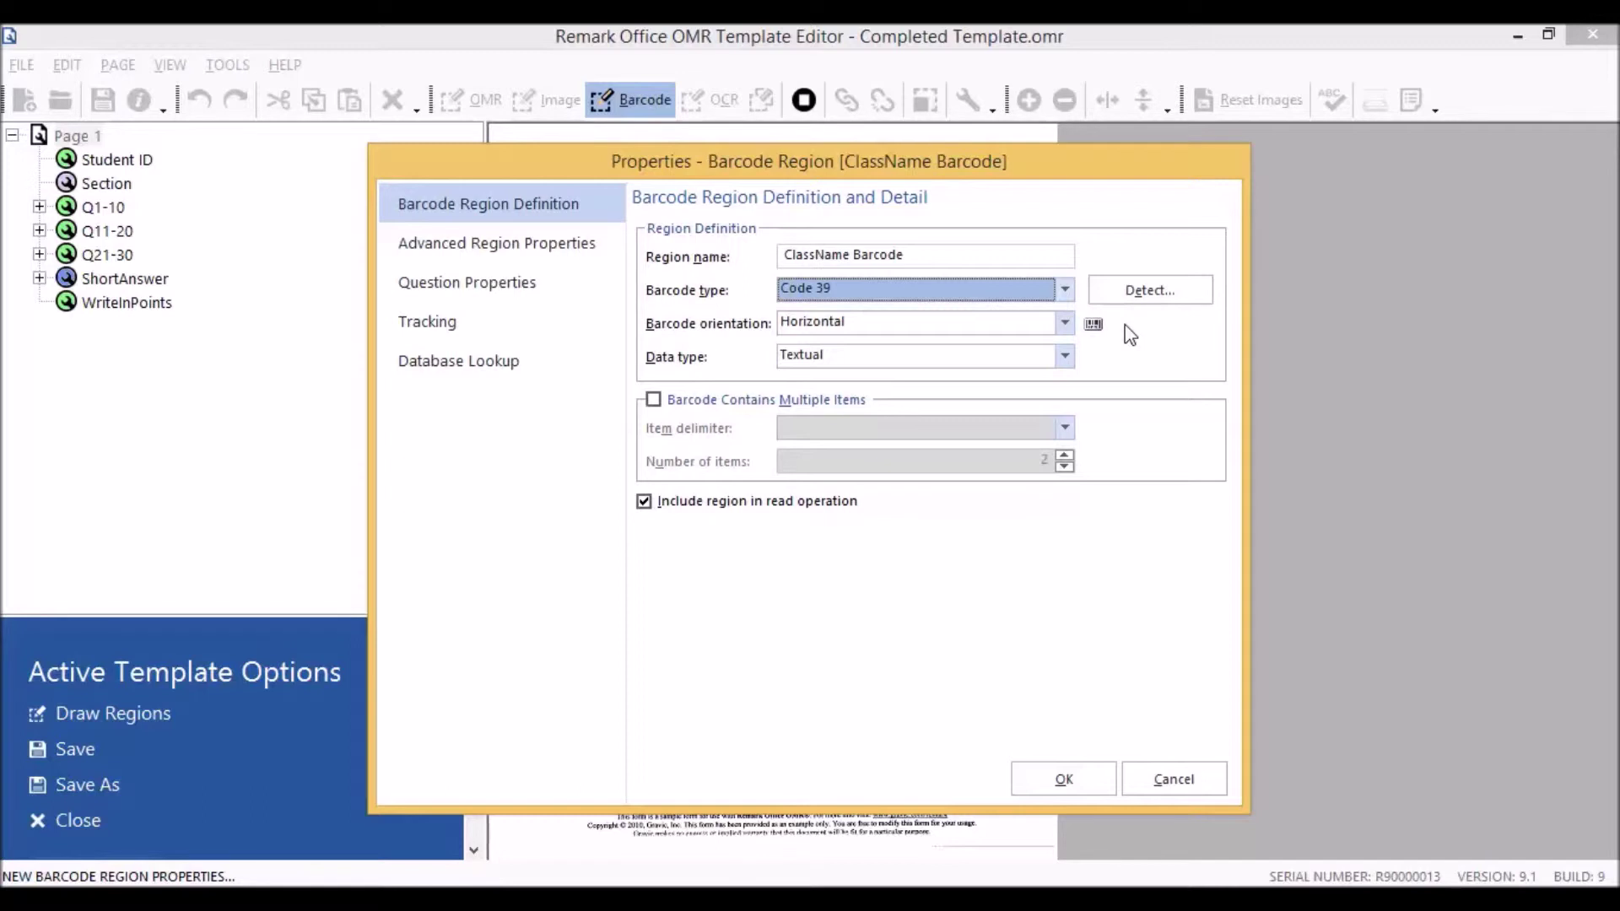
left_click(1065, 324)
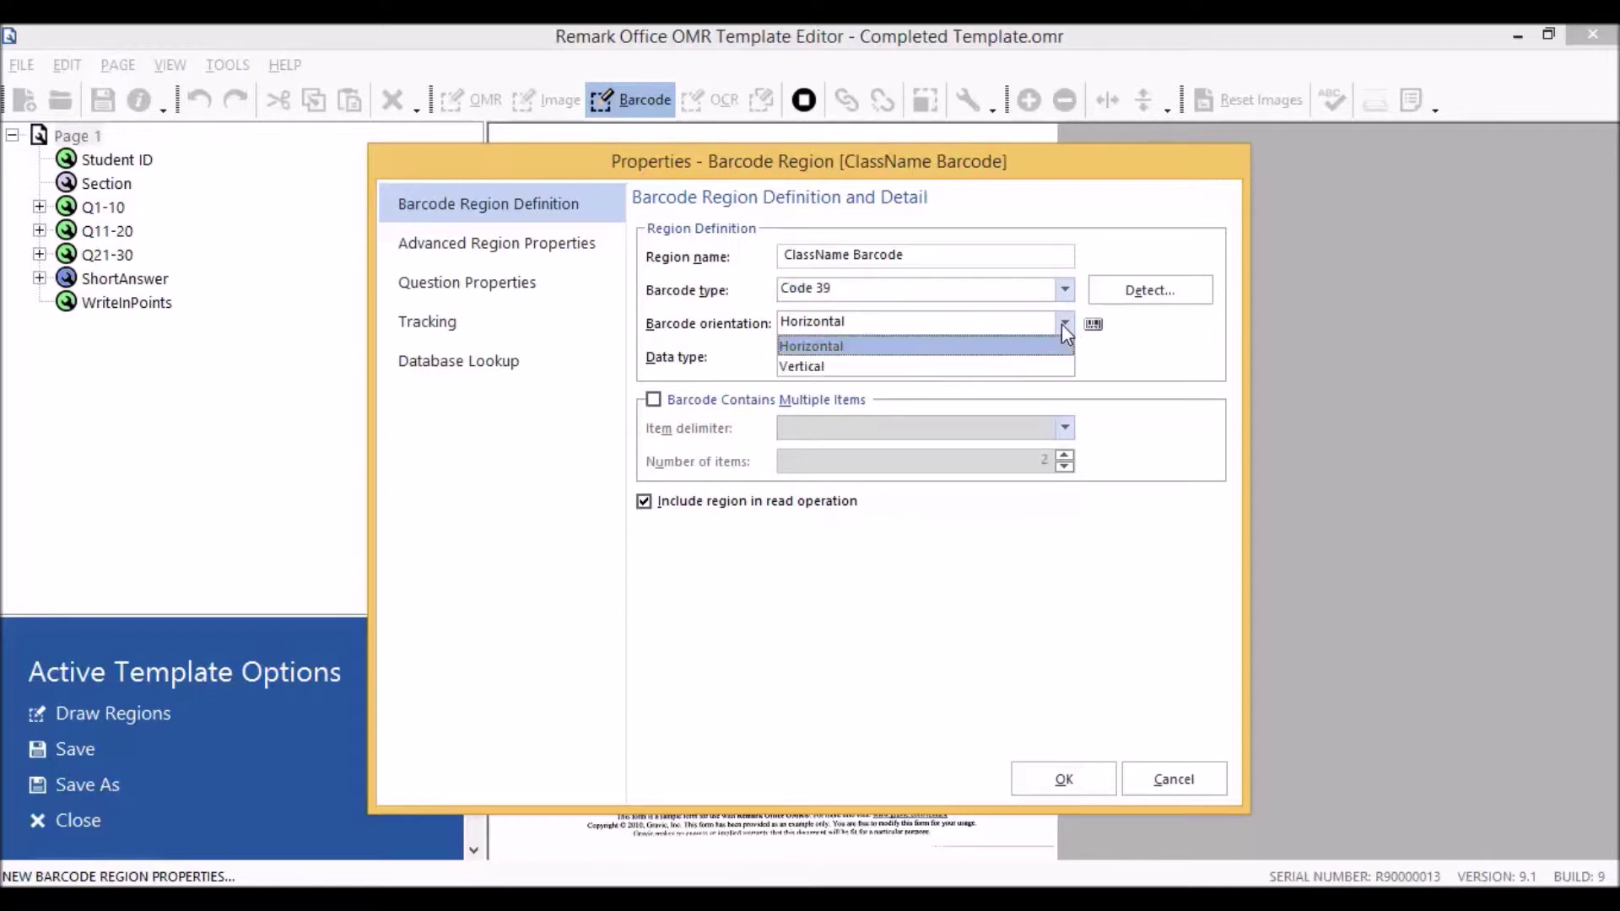
left_click(892, 366)
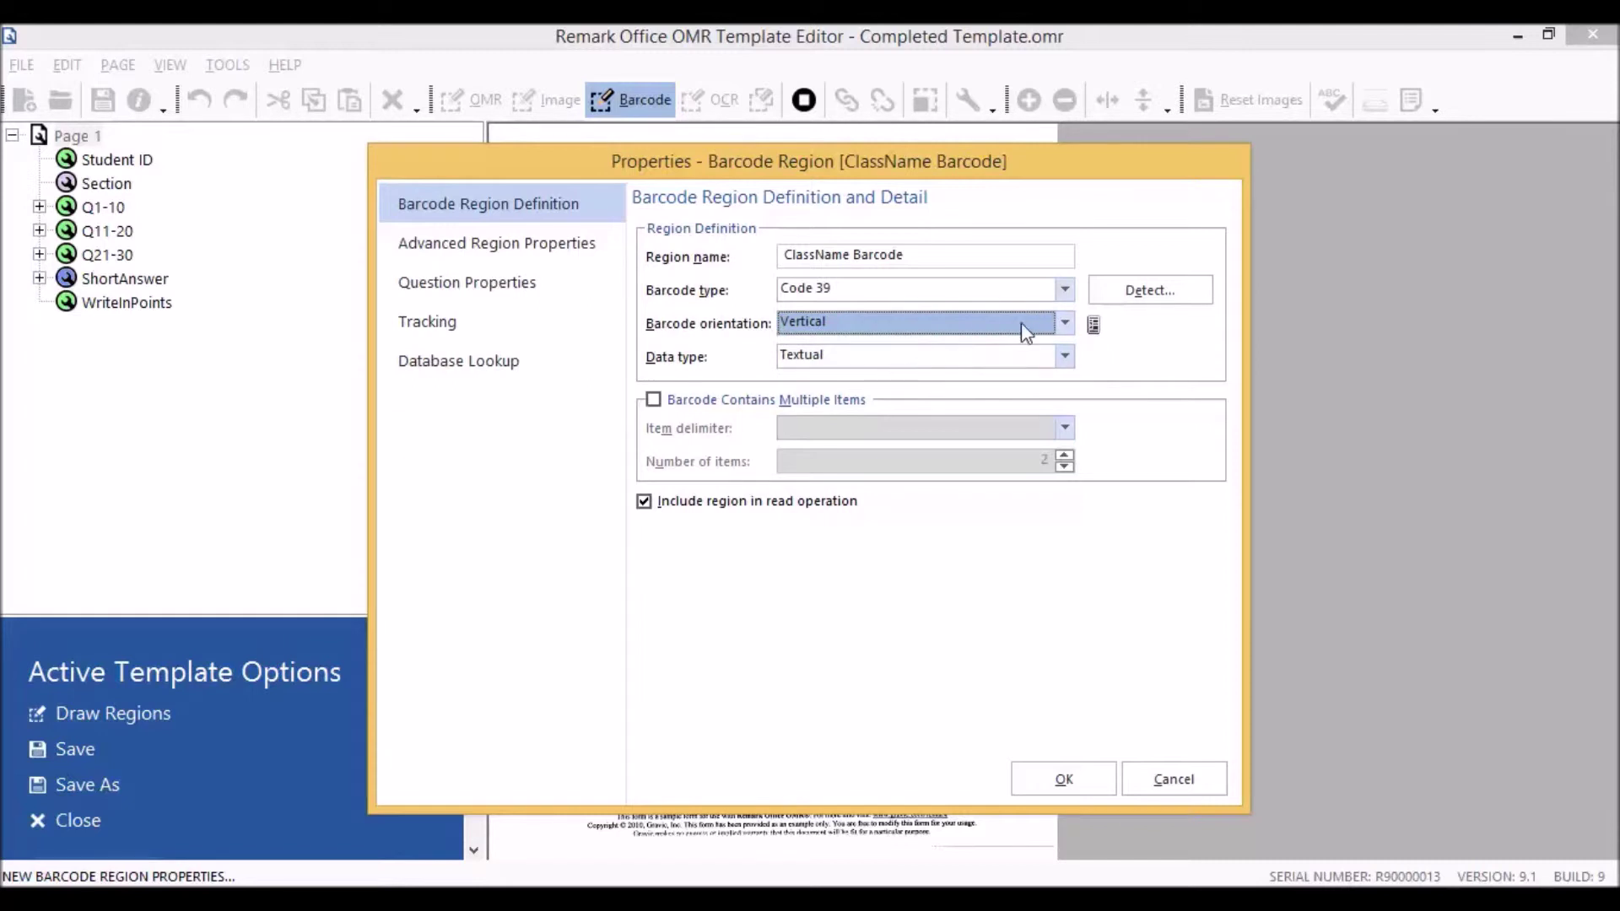
left_click(1064, 324)
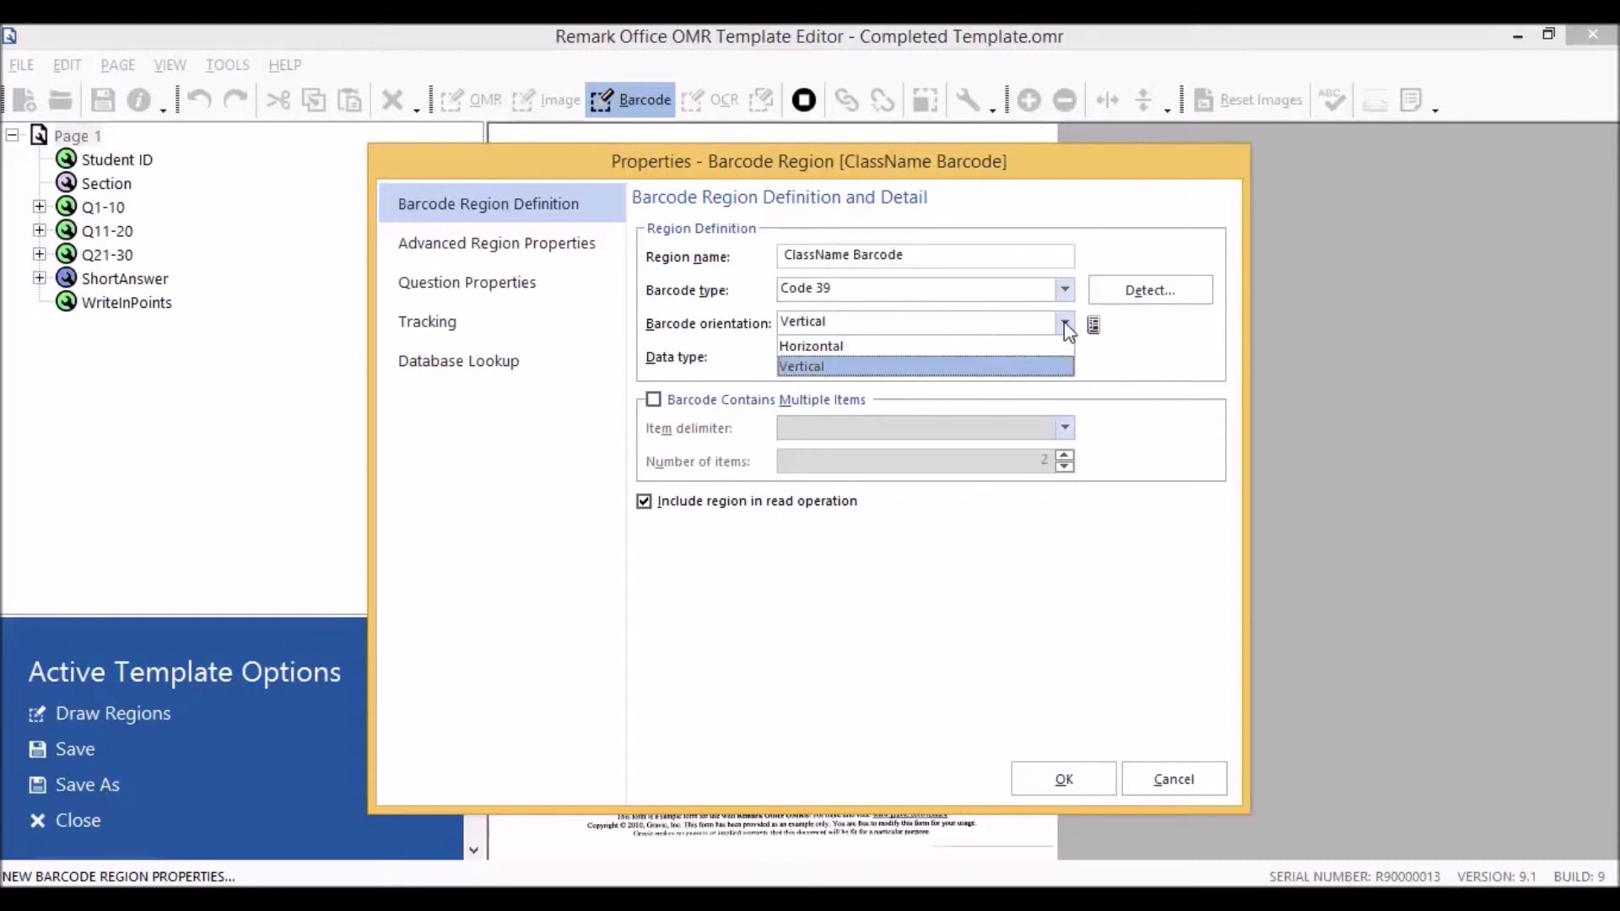
left_click(849, 342)
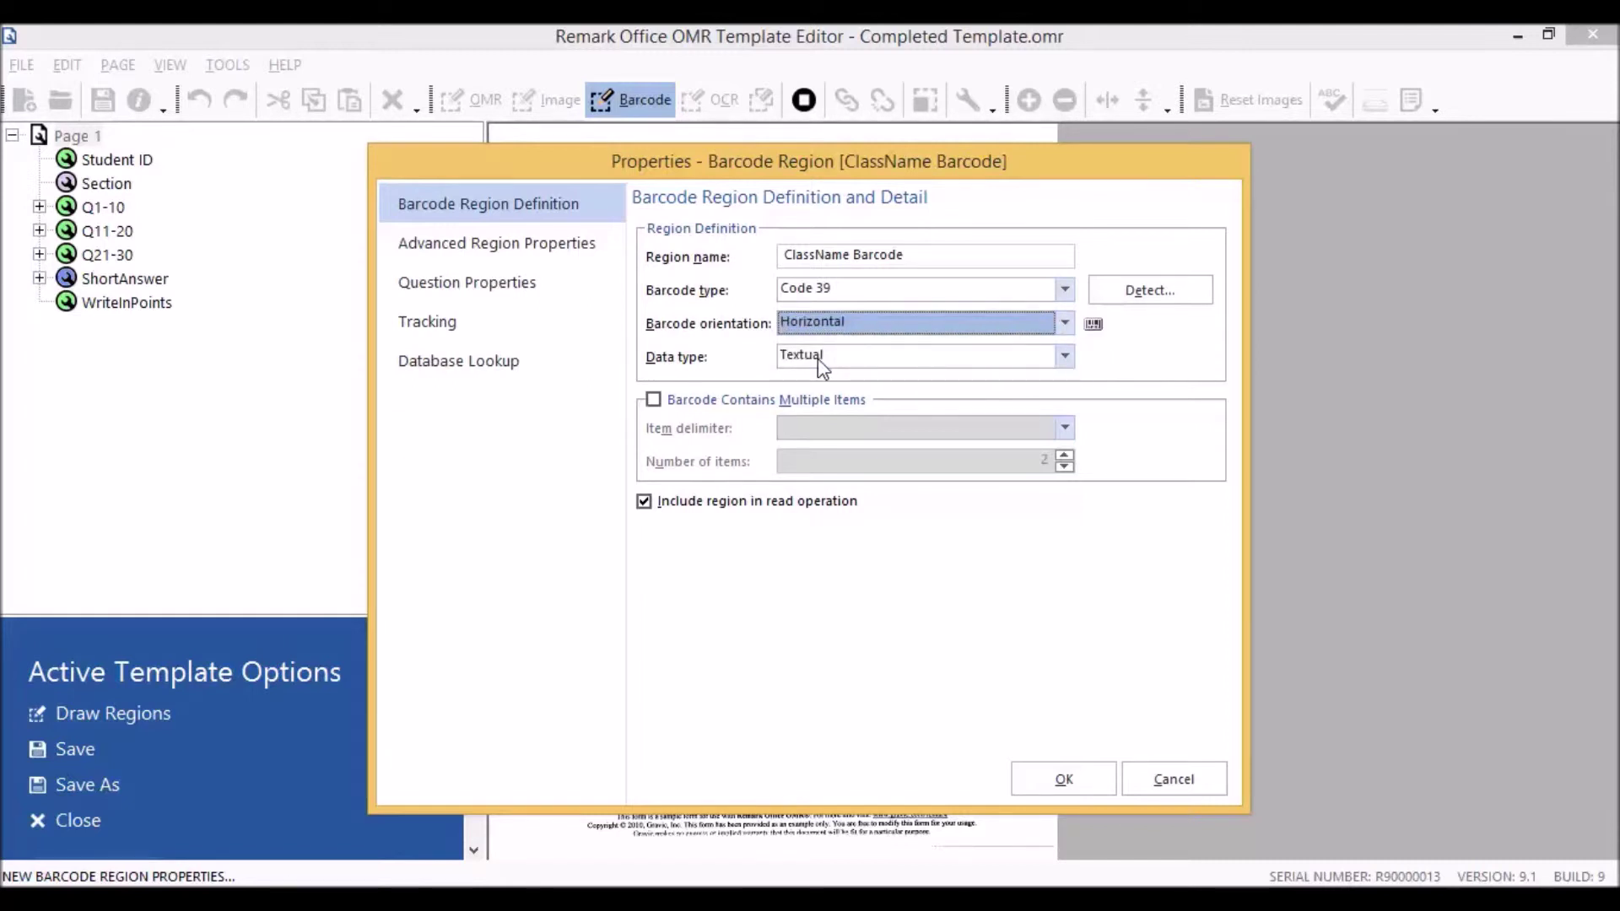
left_click(1065, 356)
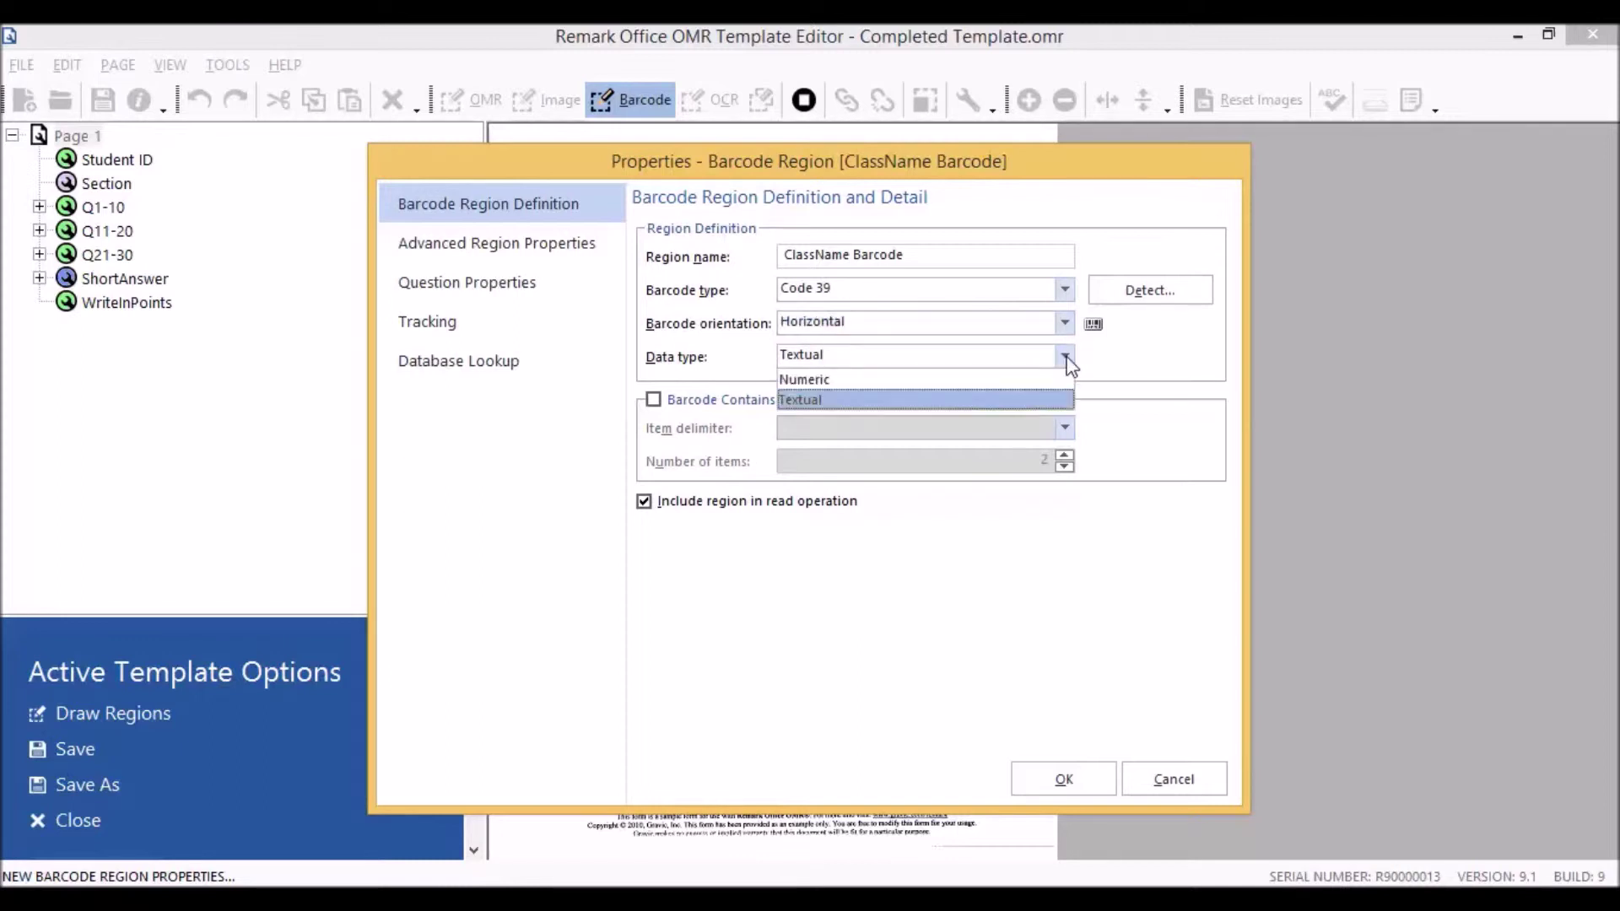
left_click(851, 378)
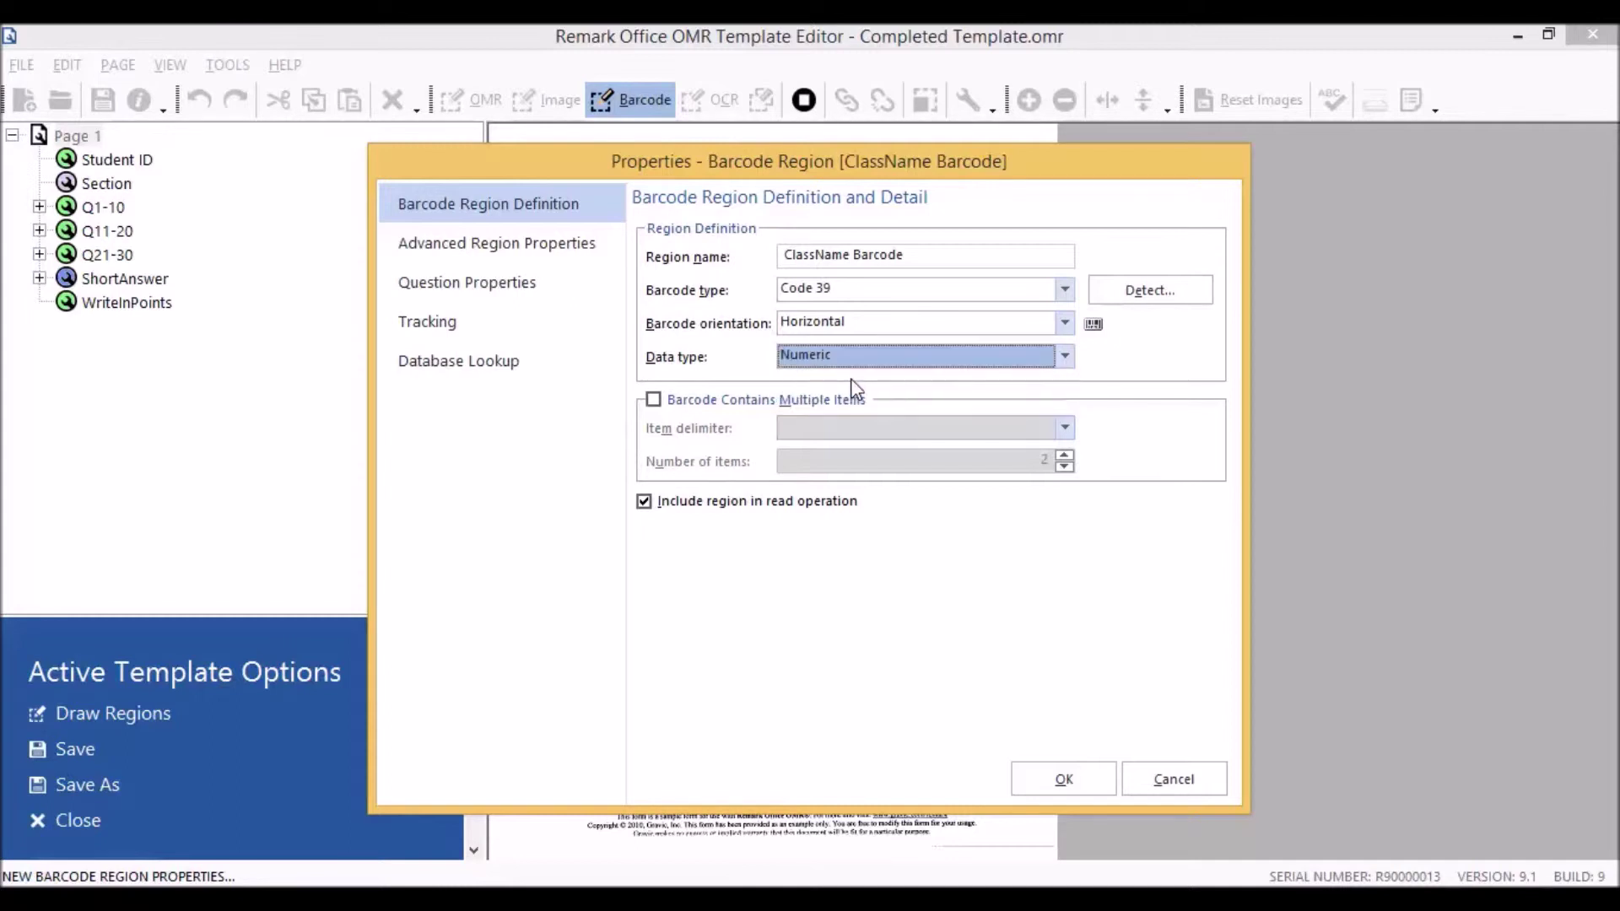
left_click(1065, 355)
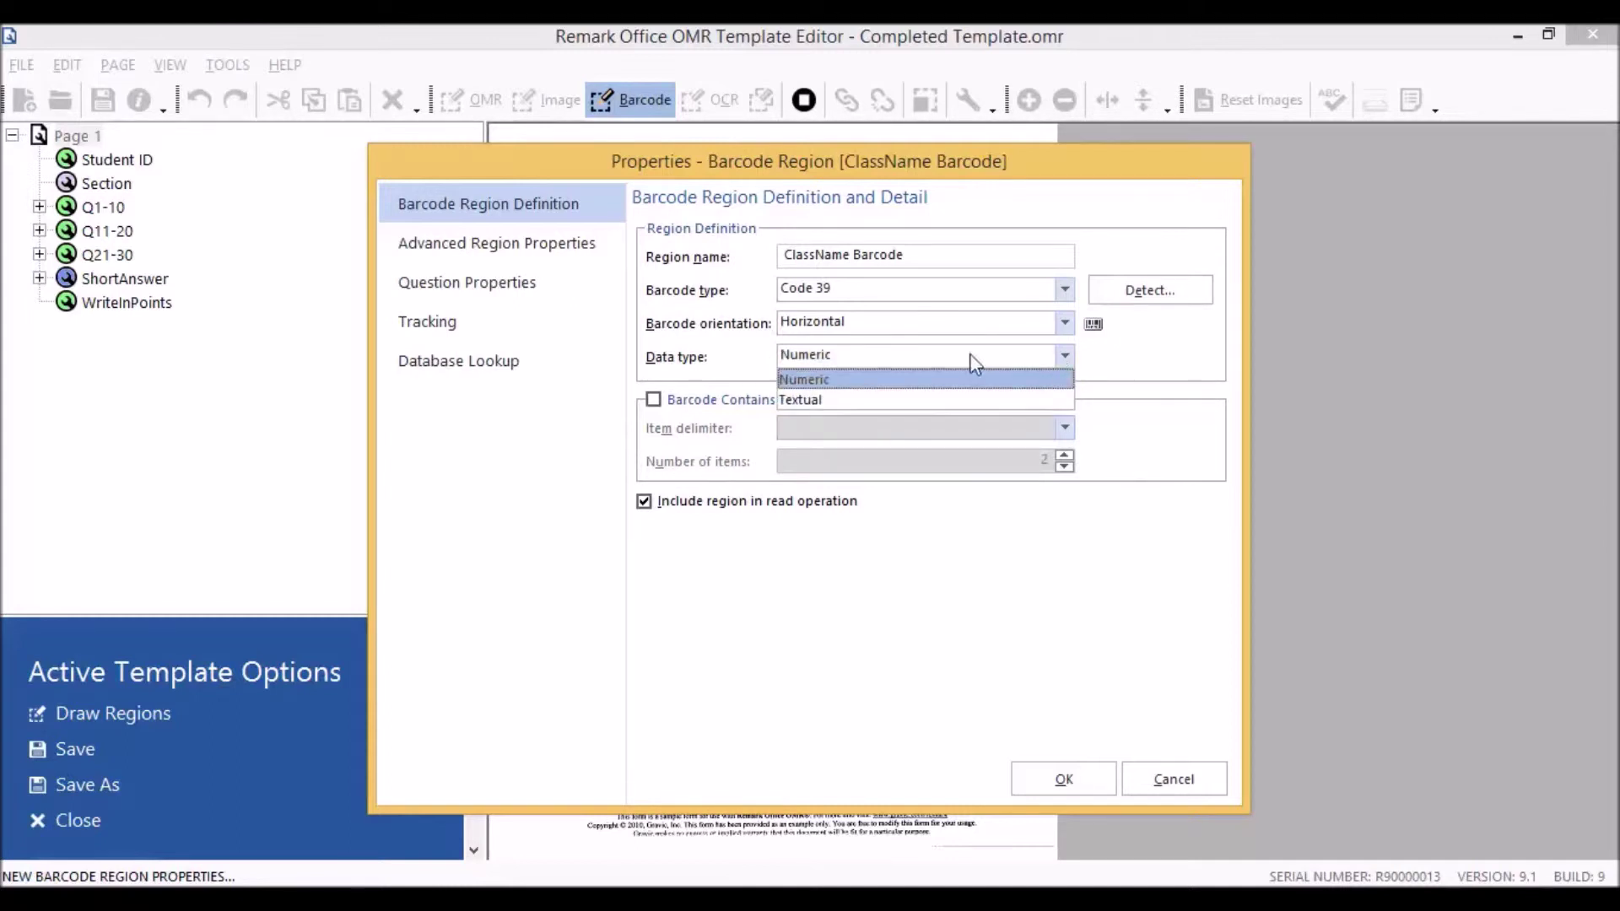
left_click(799, 399)
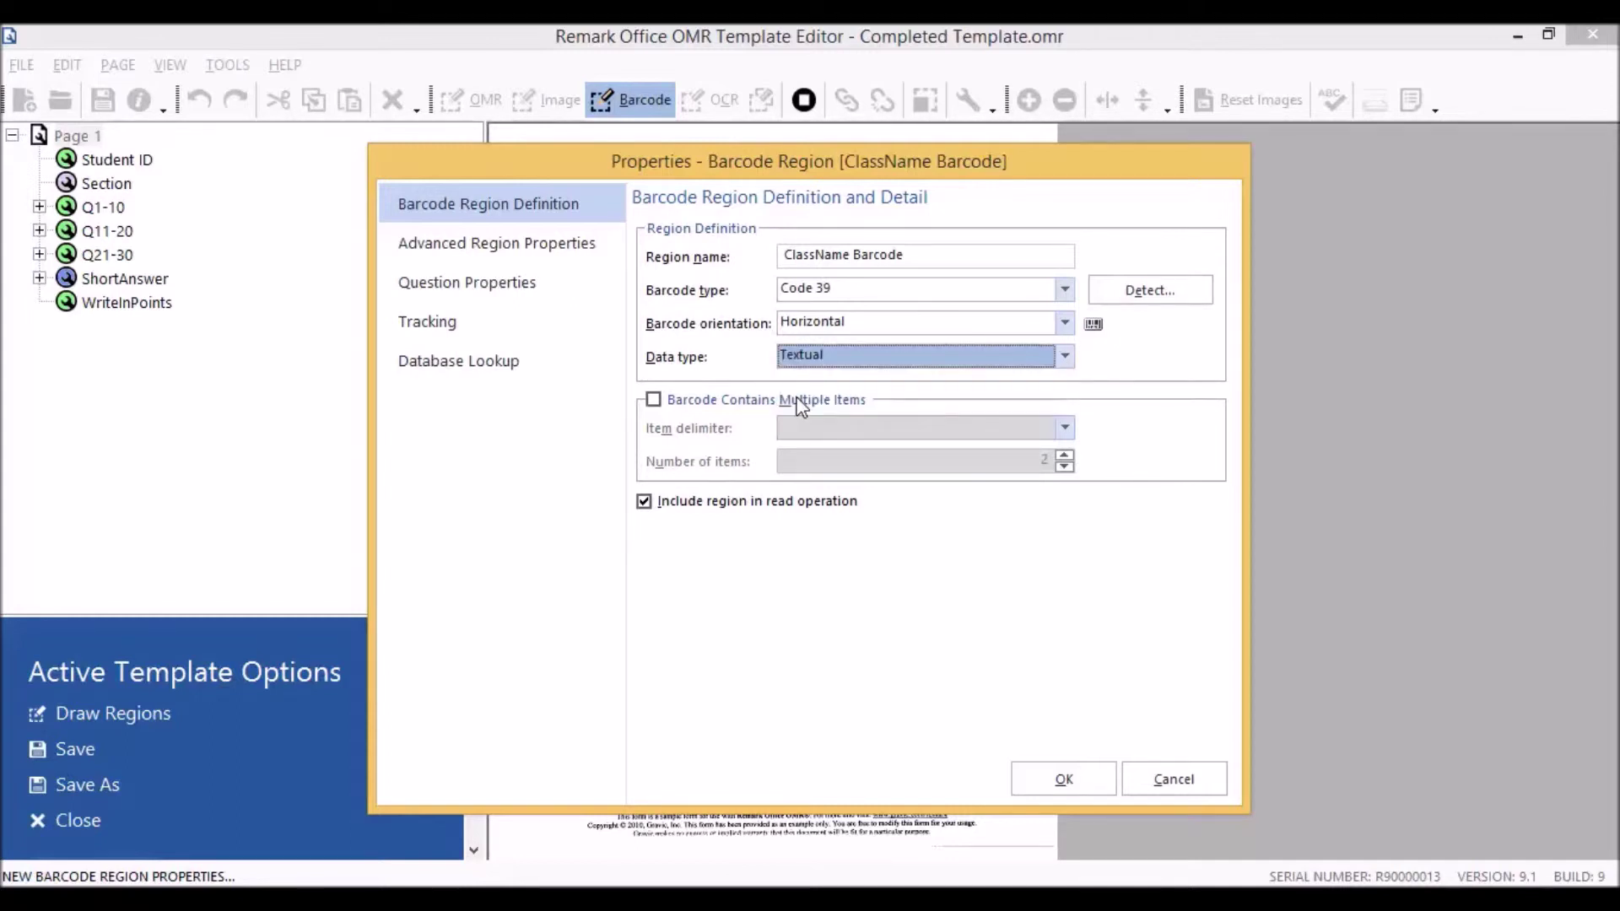
left_click(654, 401)
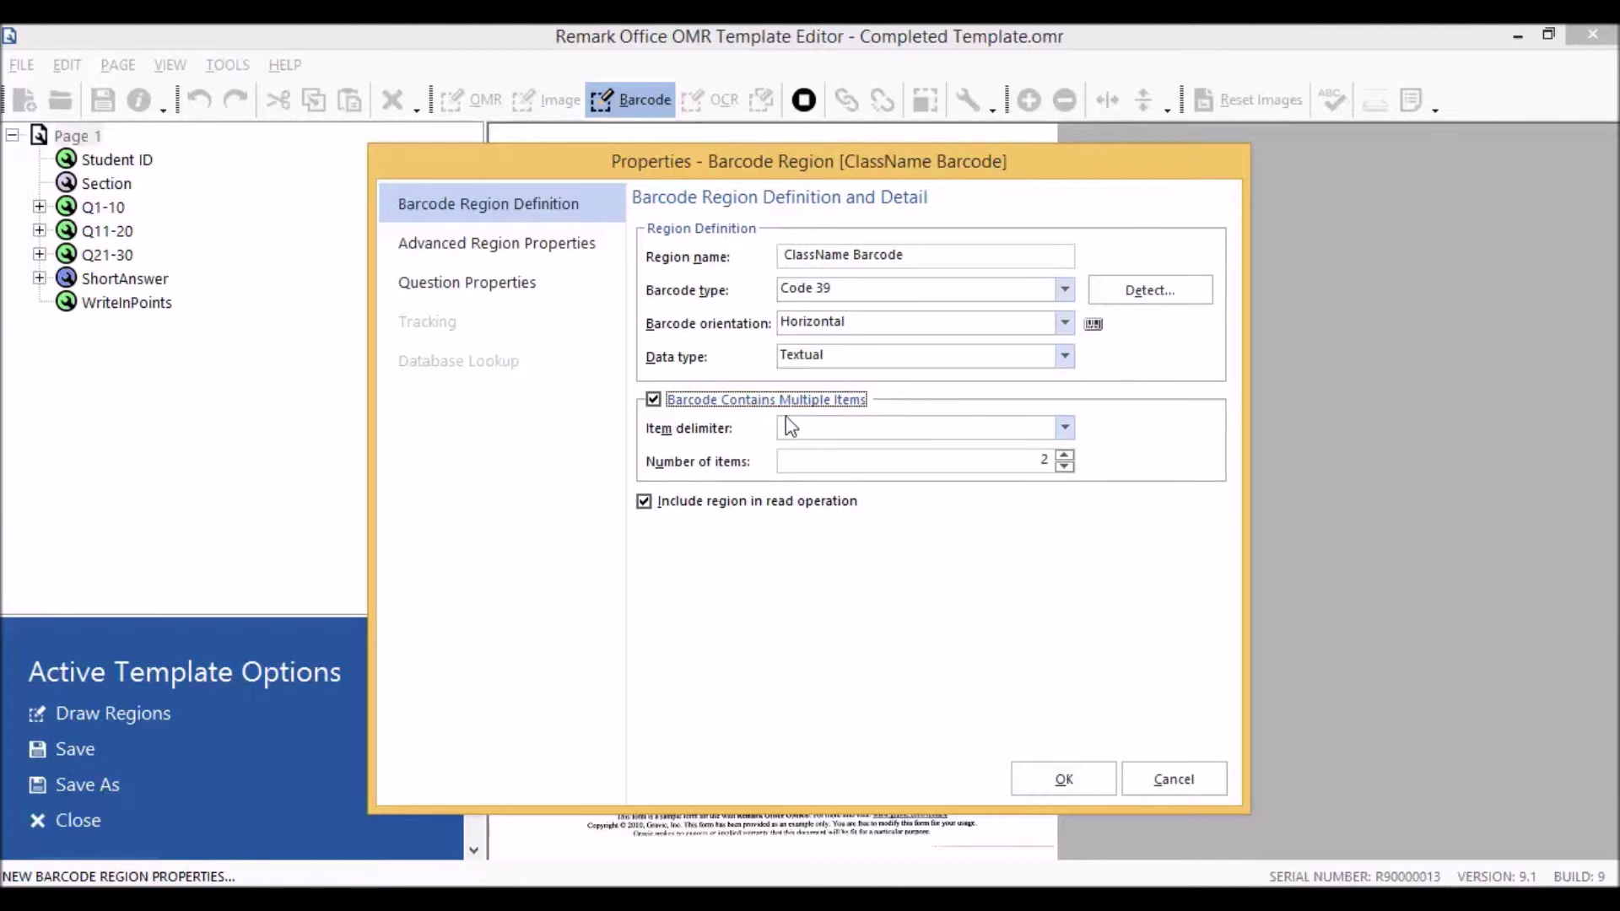
left_click(1066, 430)
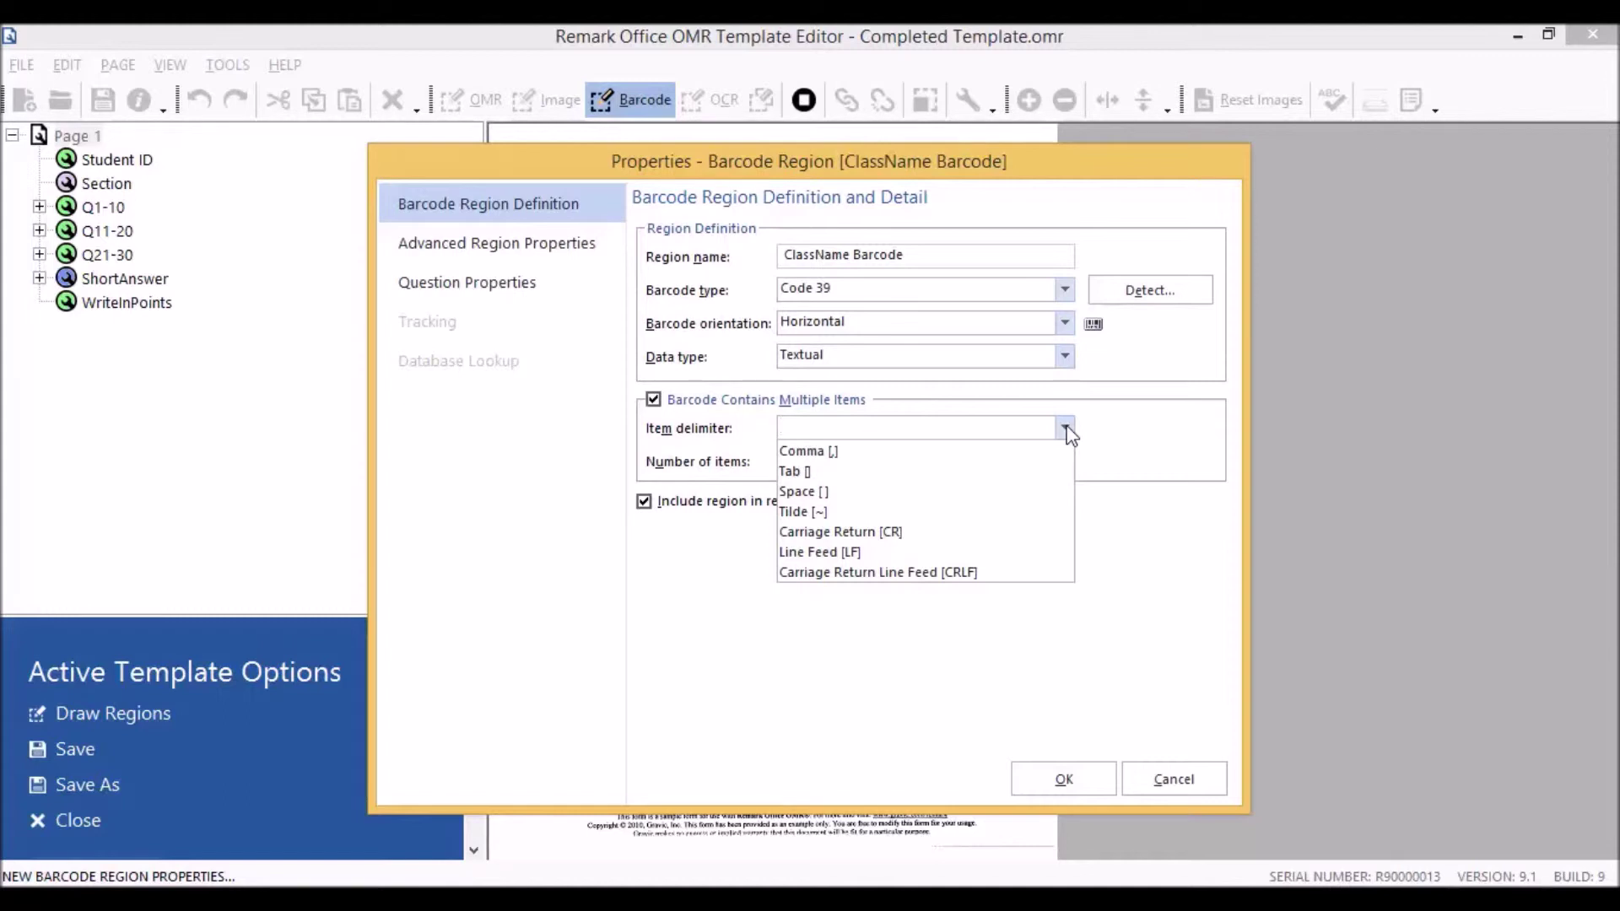
left_click(1066, 430)
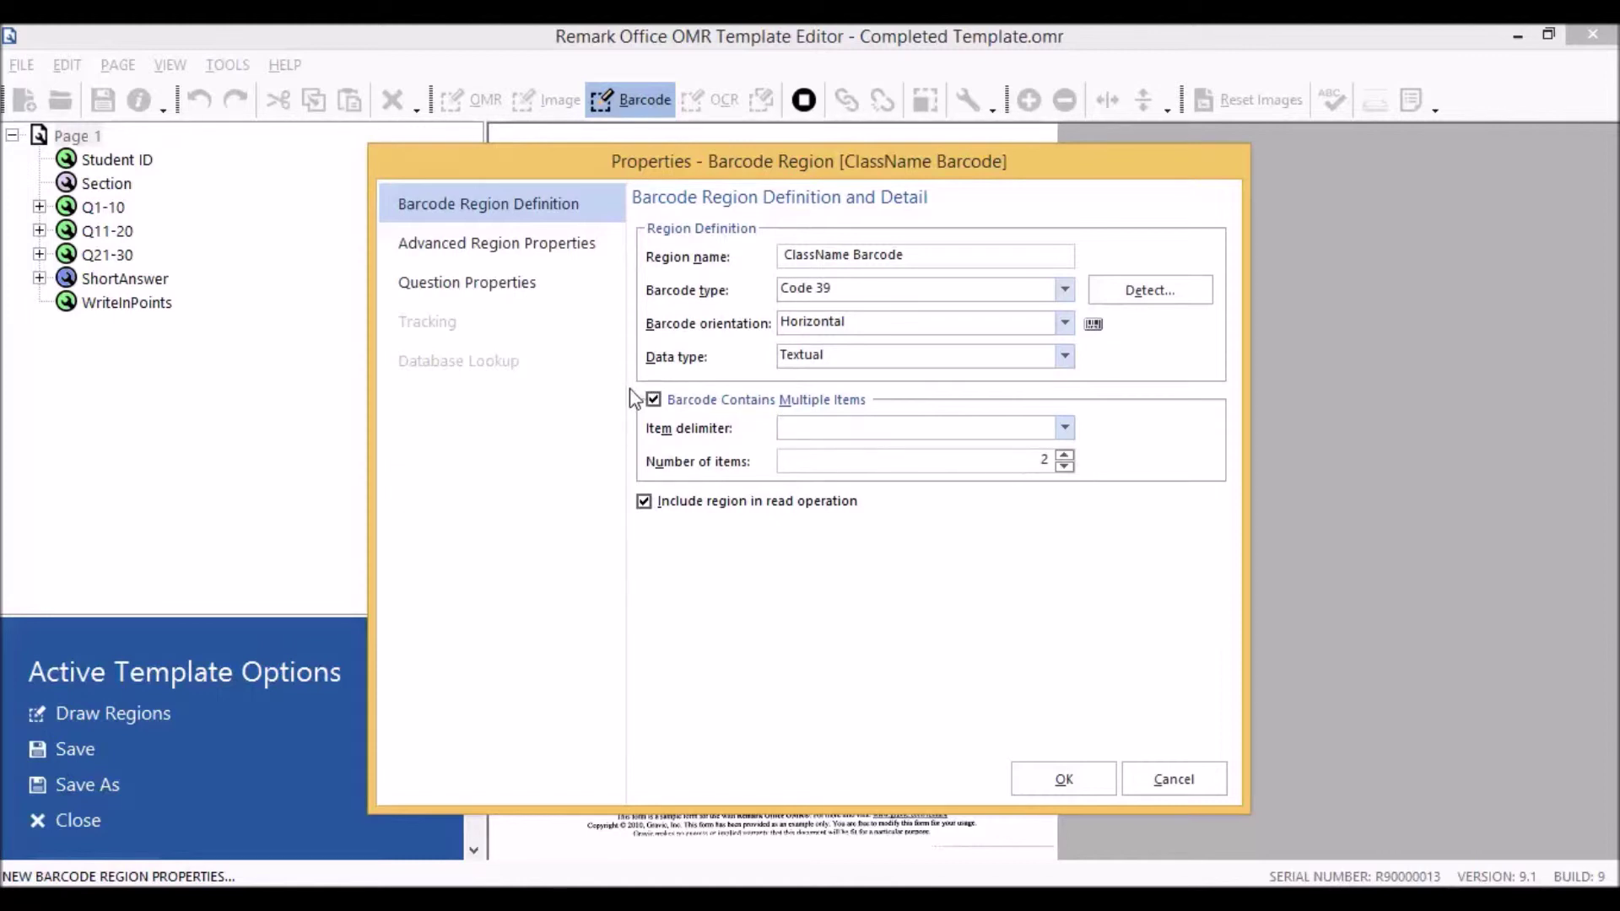
left_click(654, 401)
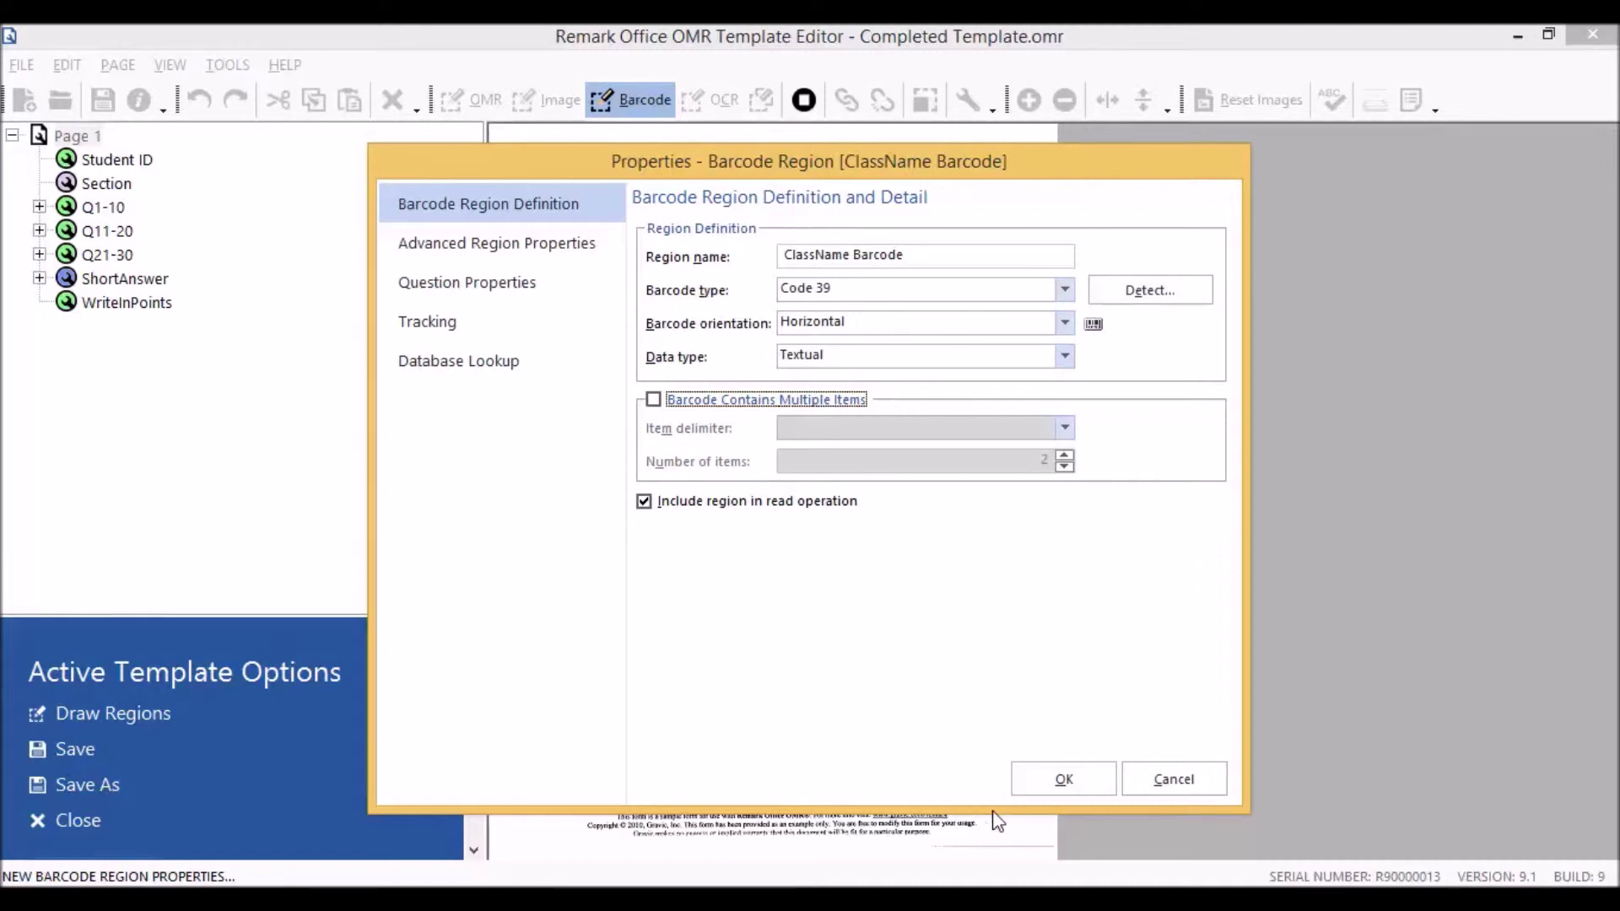
Add the ClassName Barcode region and move it in the region list to follow Student ID
left_click(1061, 781)
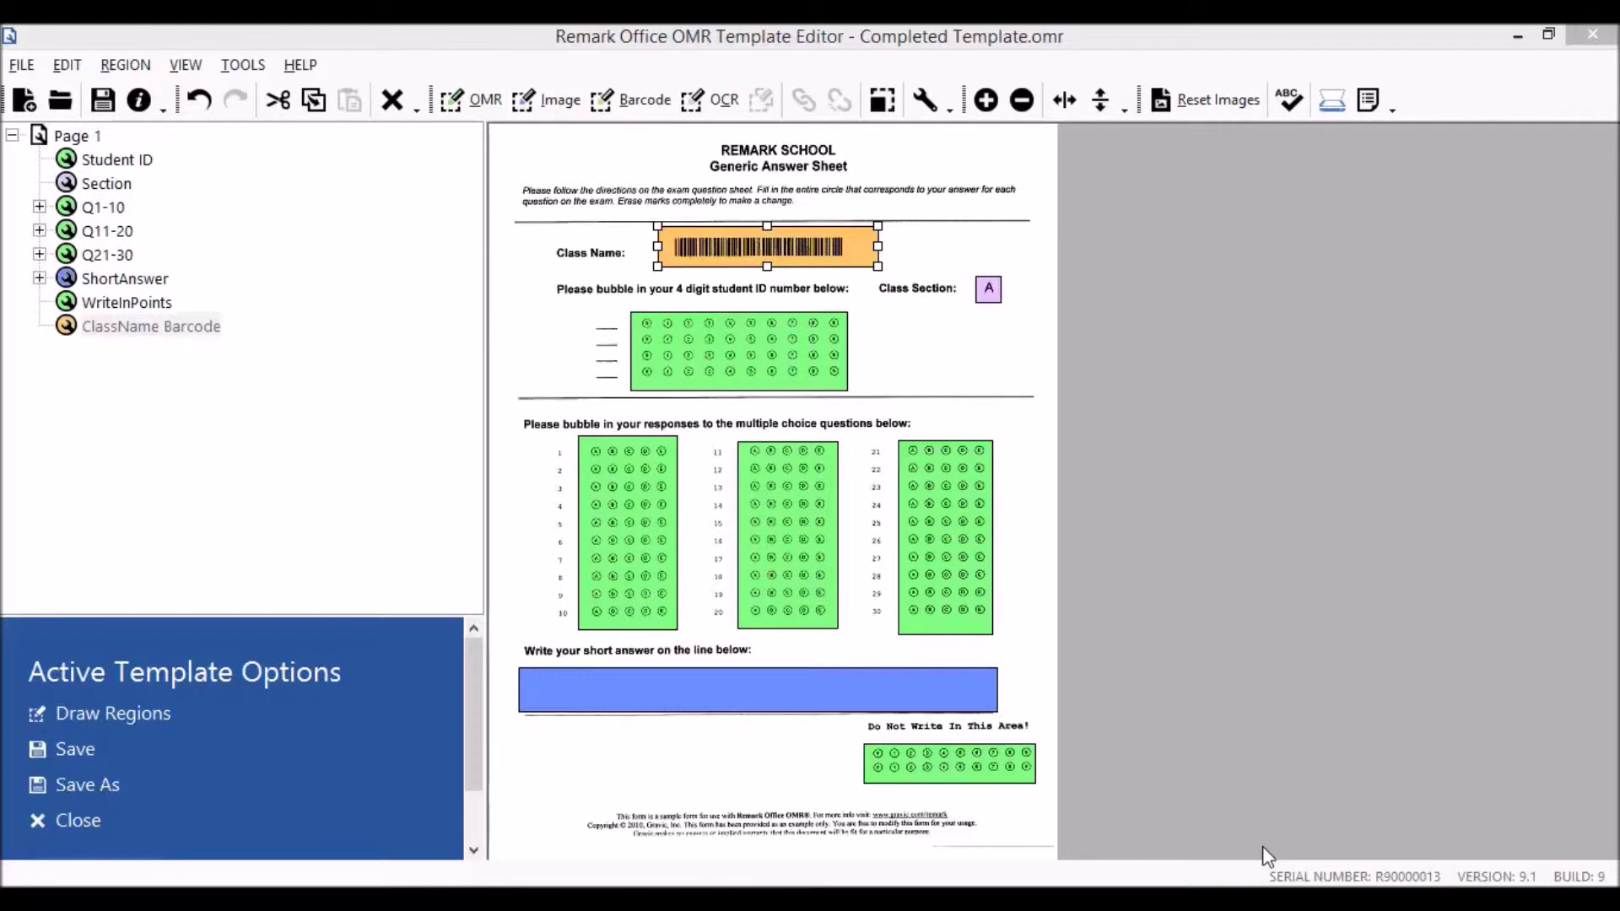
left_click(904, 334)
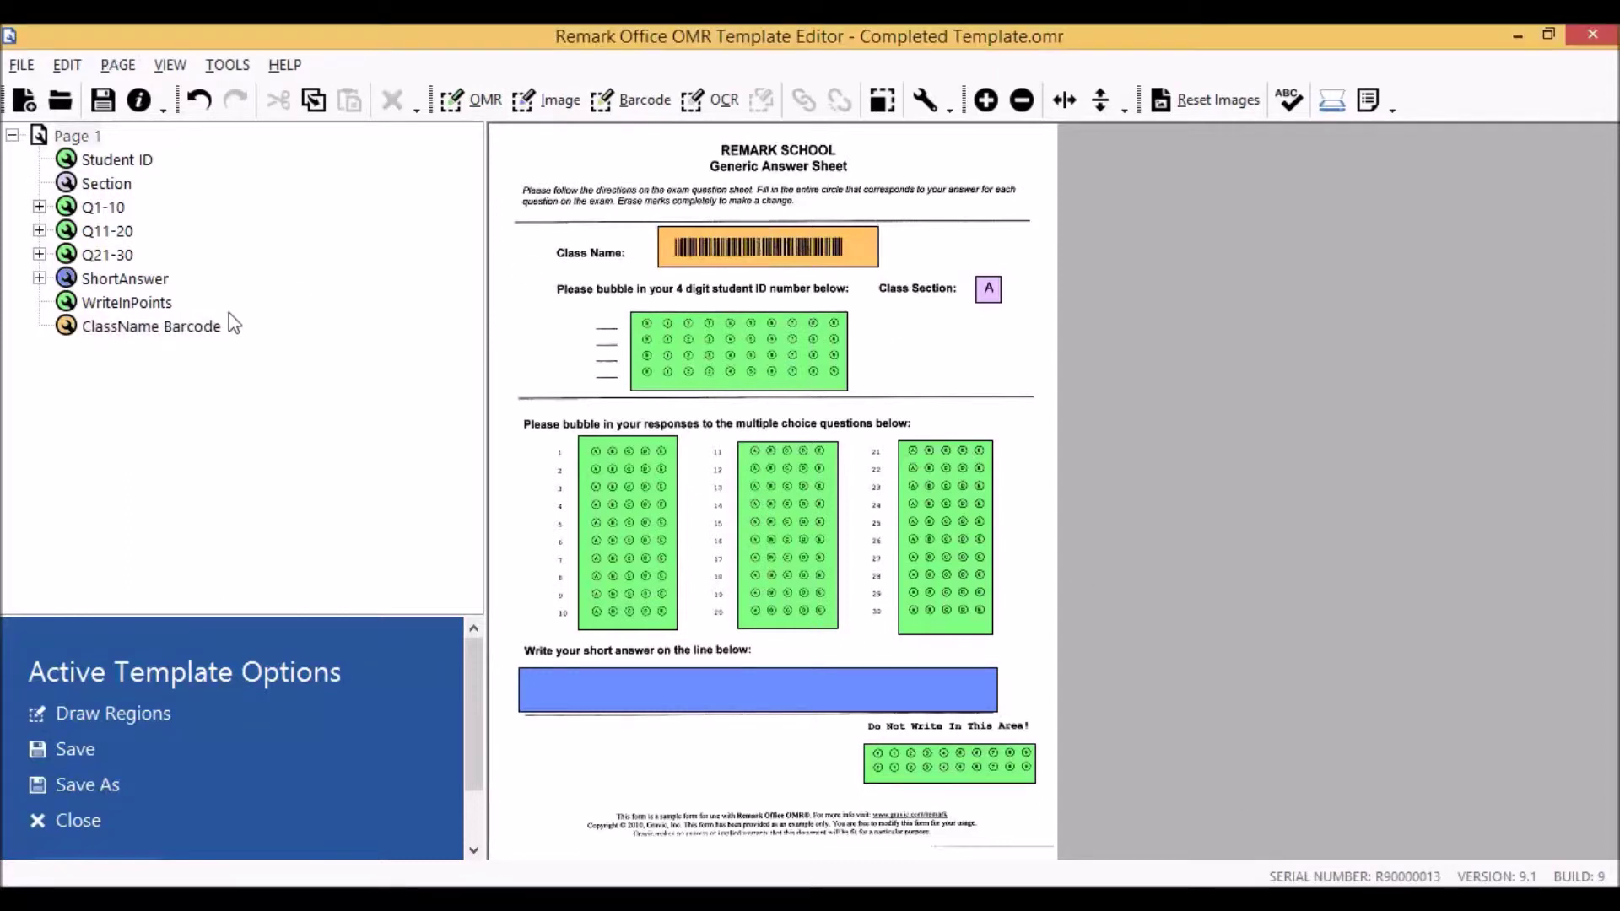
mouse_move(205, 331)
mouse_move(122, 331)
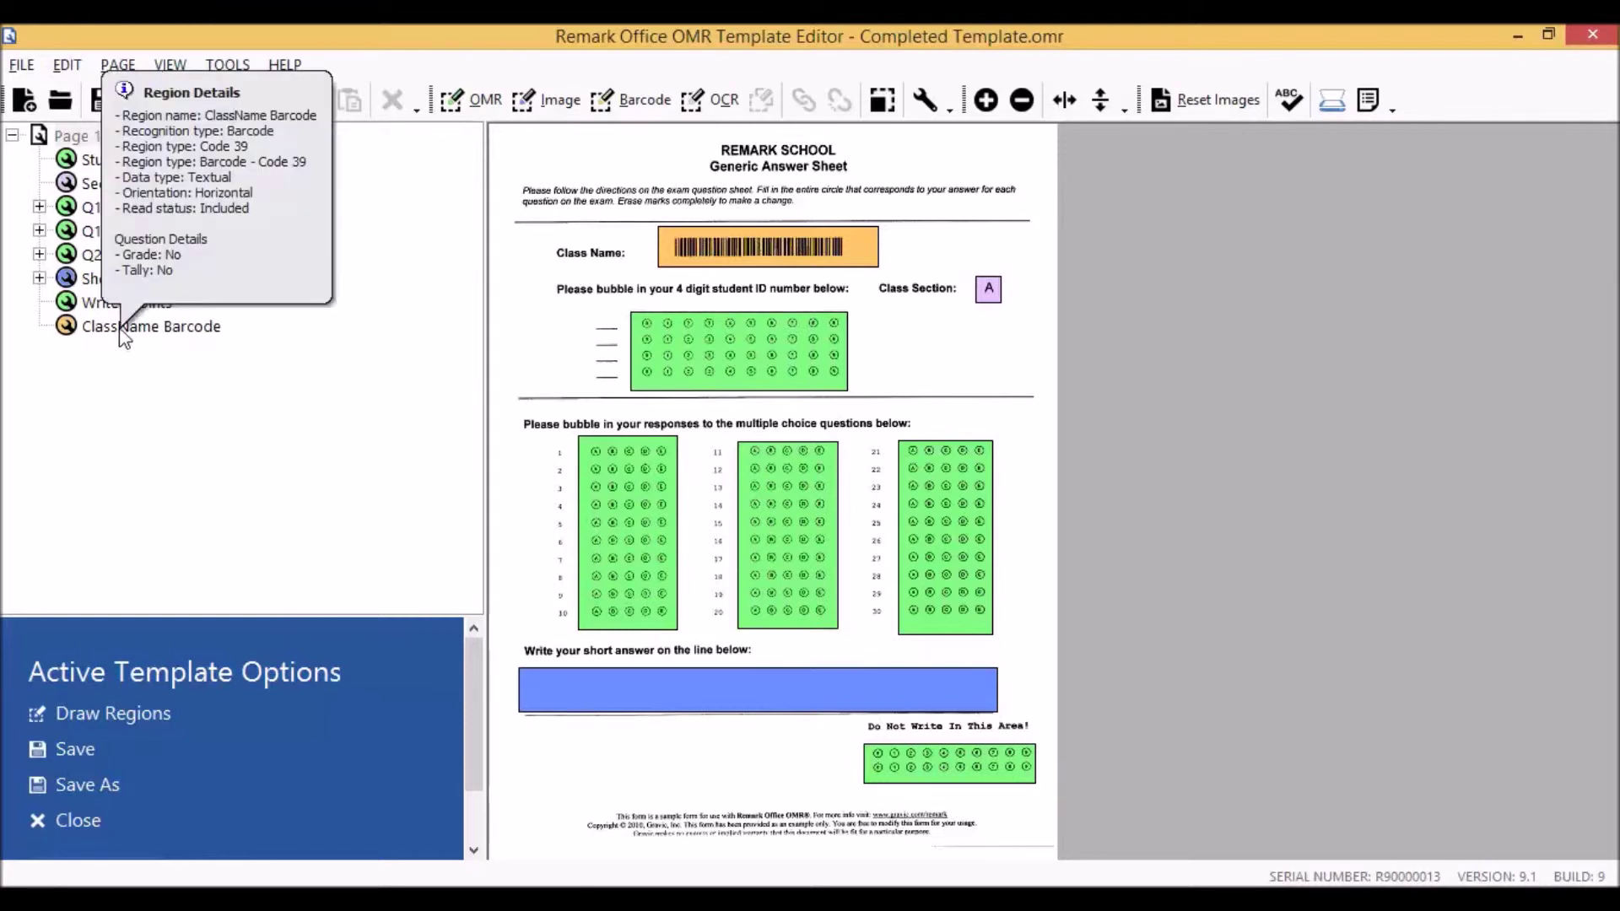
left_click(117, 327)
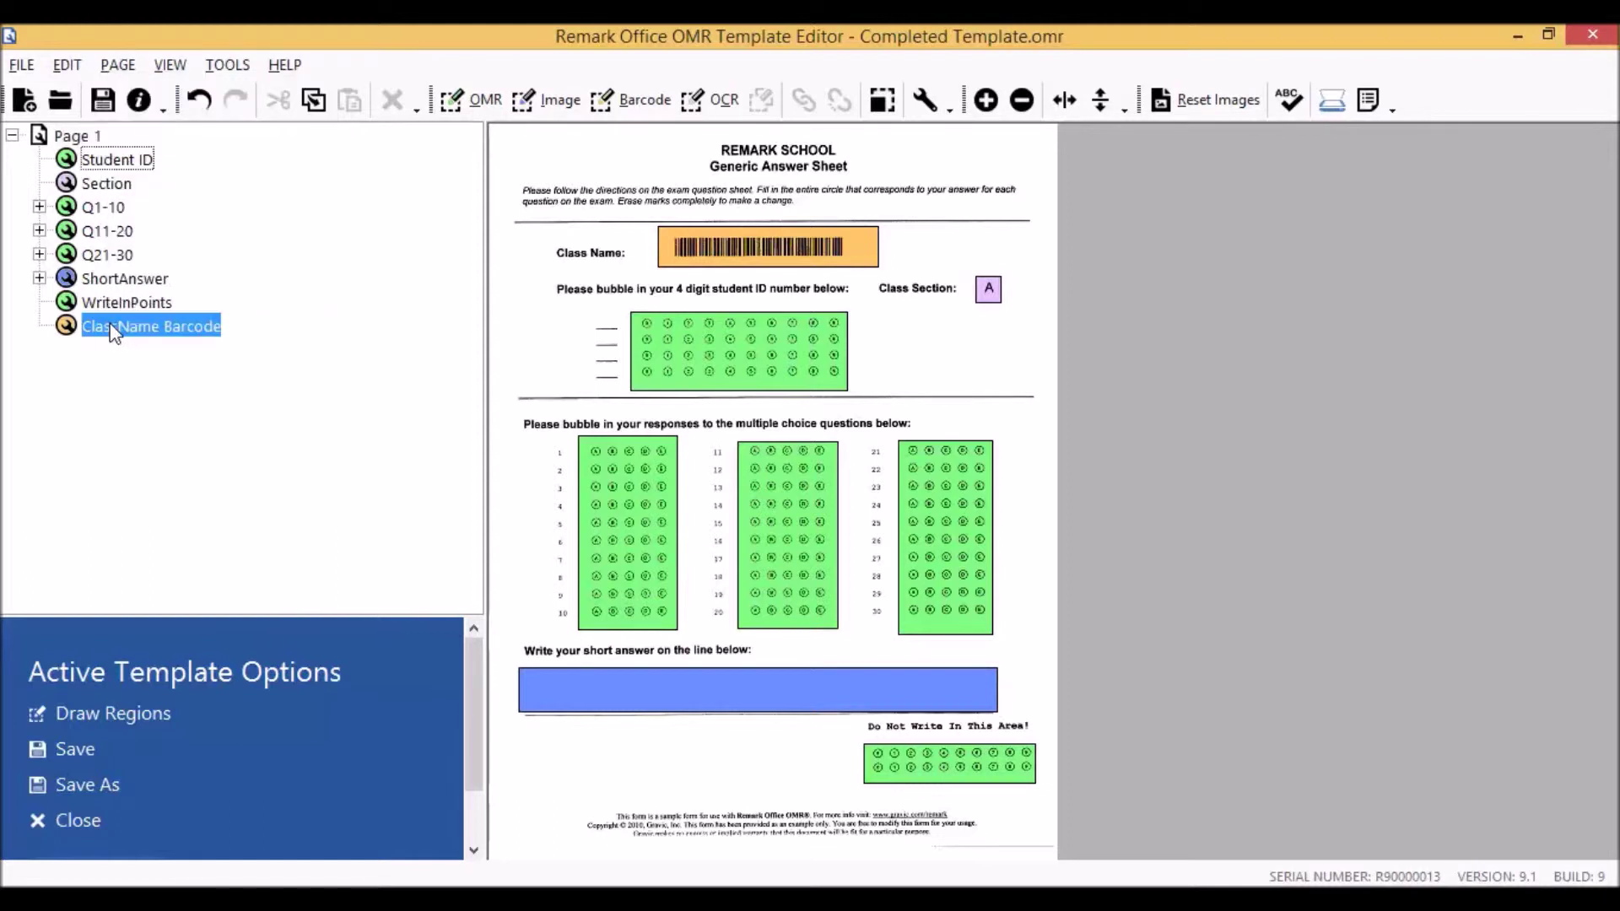
left_click_drag(109, 319, 110, 163)
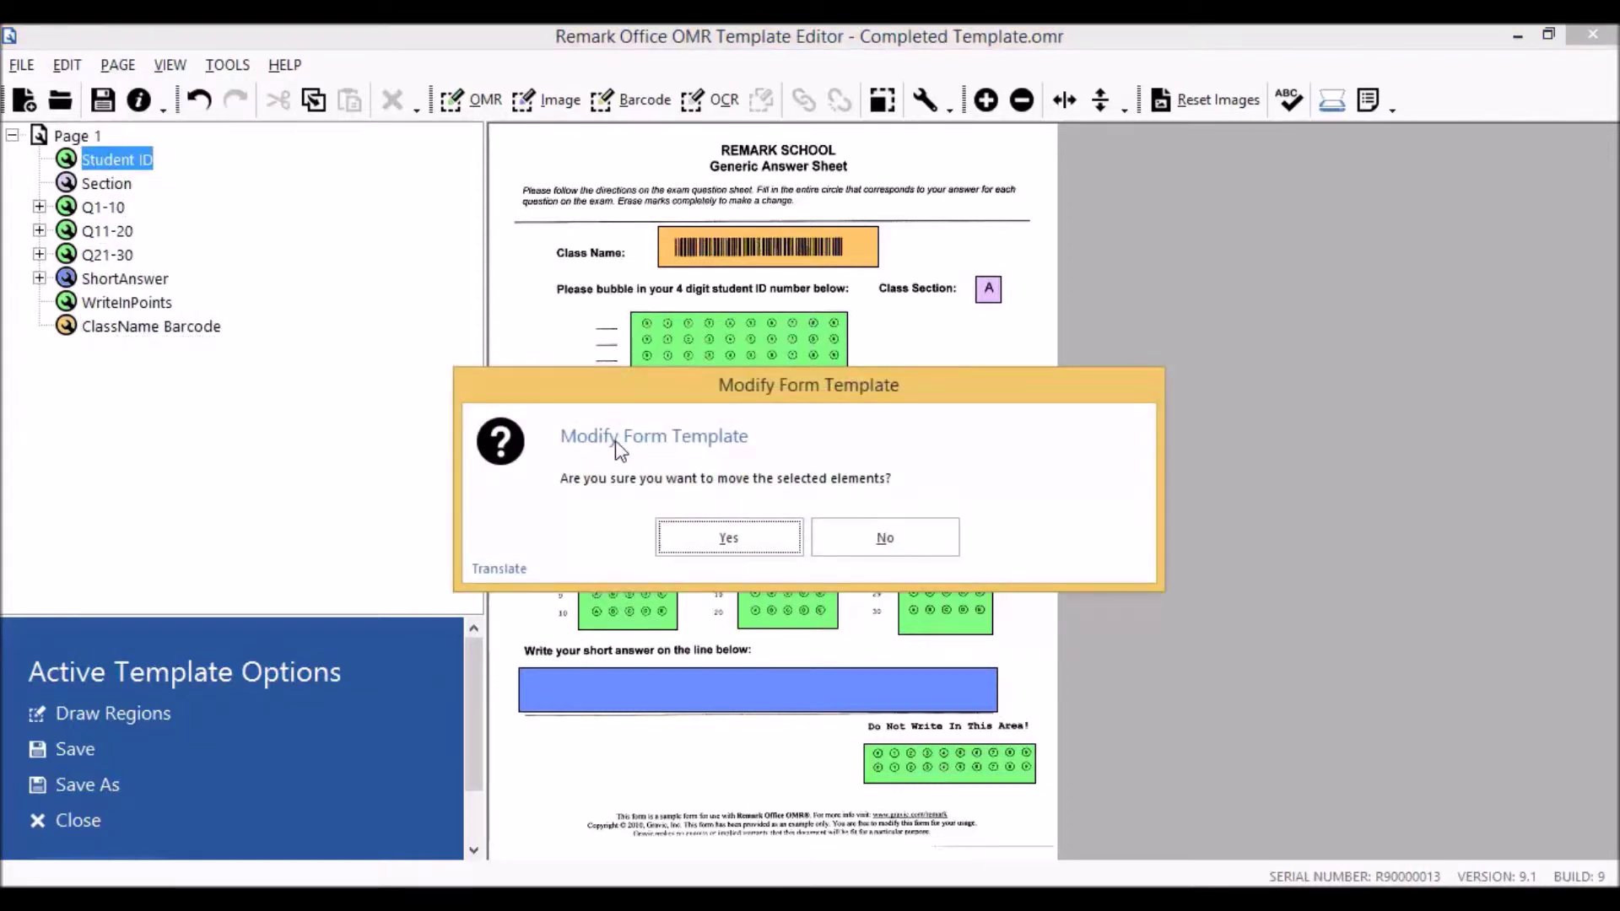
left_click(723, 538)
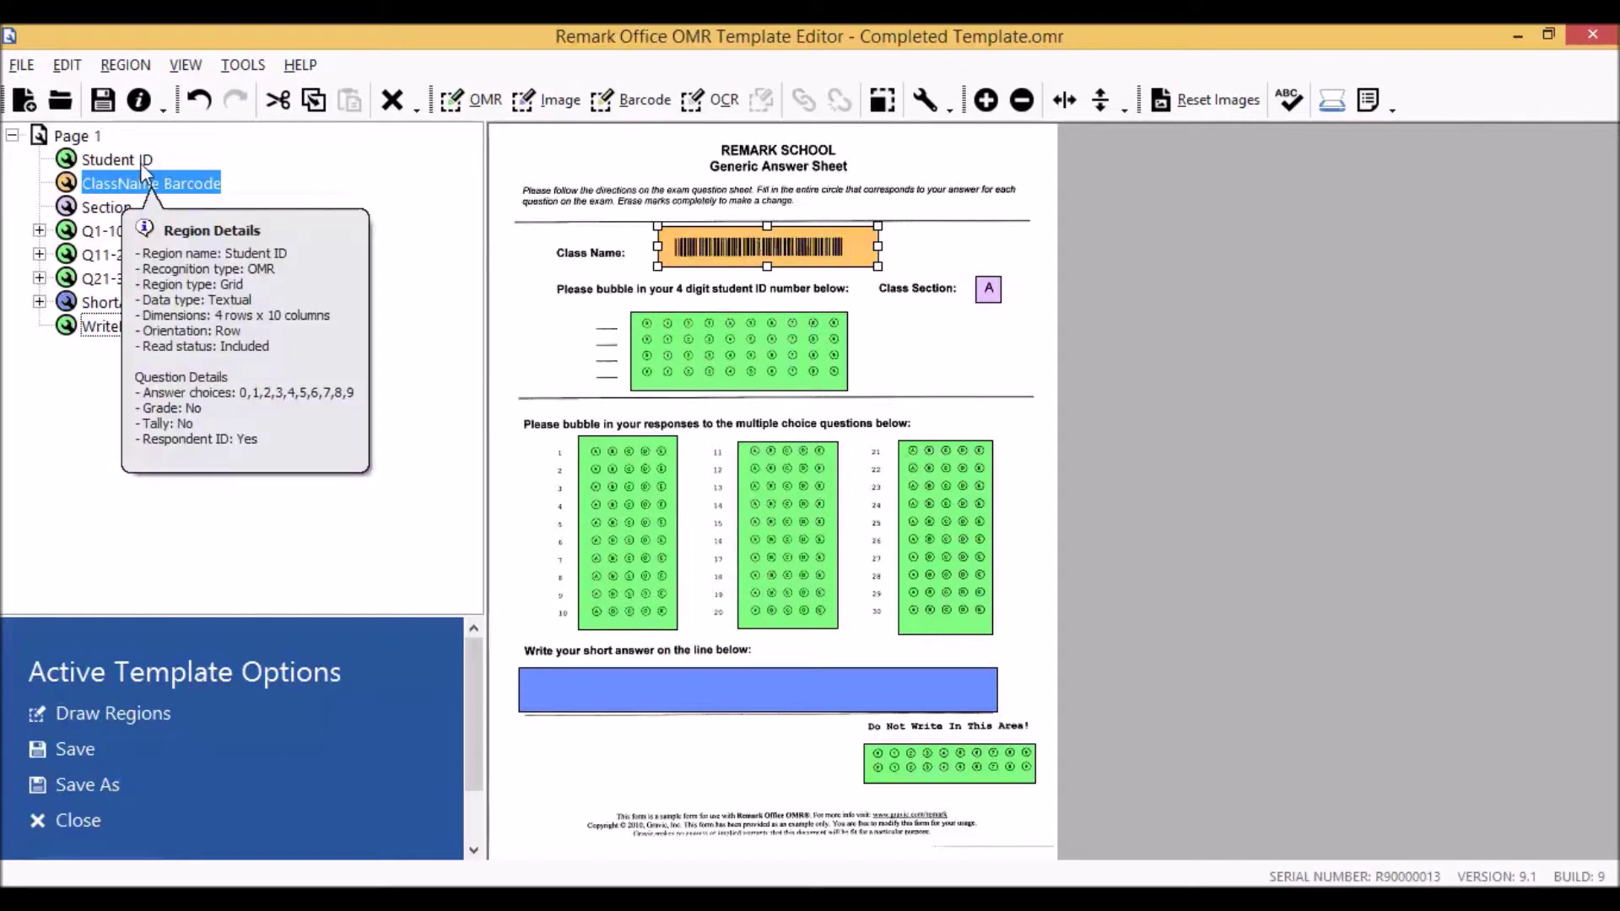
mouse_move(123, 184)
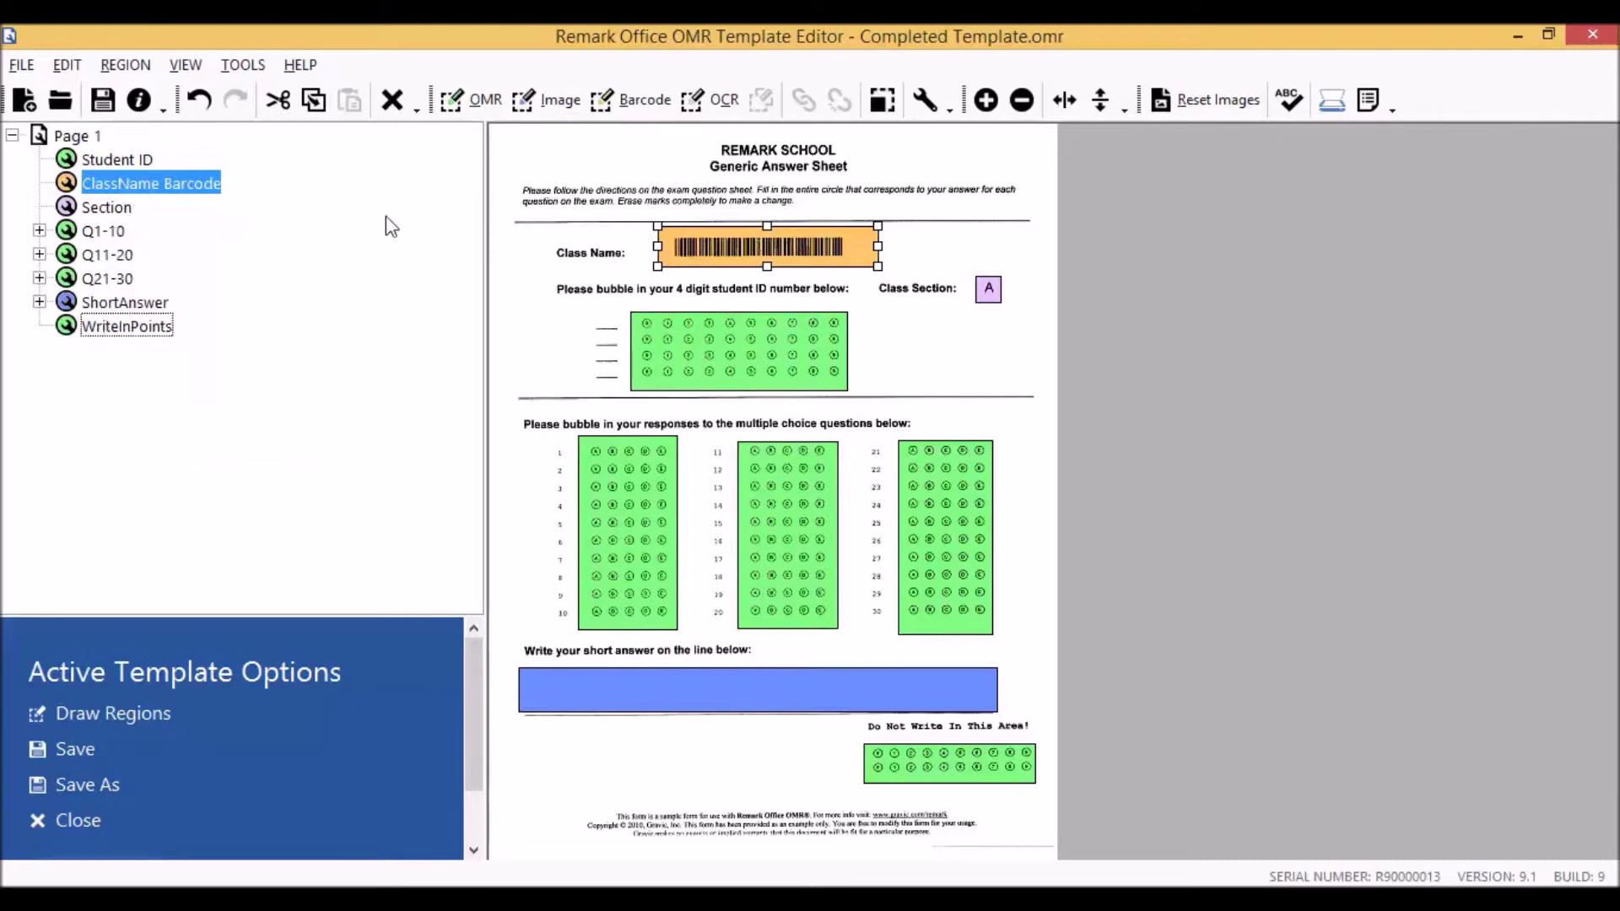
Save the template and launch Remark Office OMR Data Center with it
left_click(19, 67)
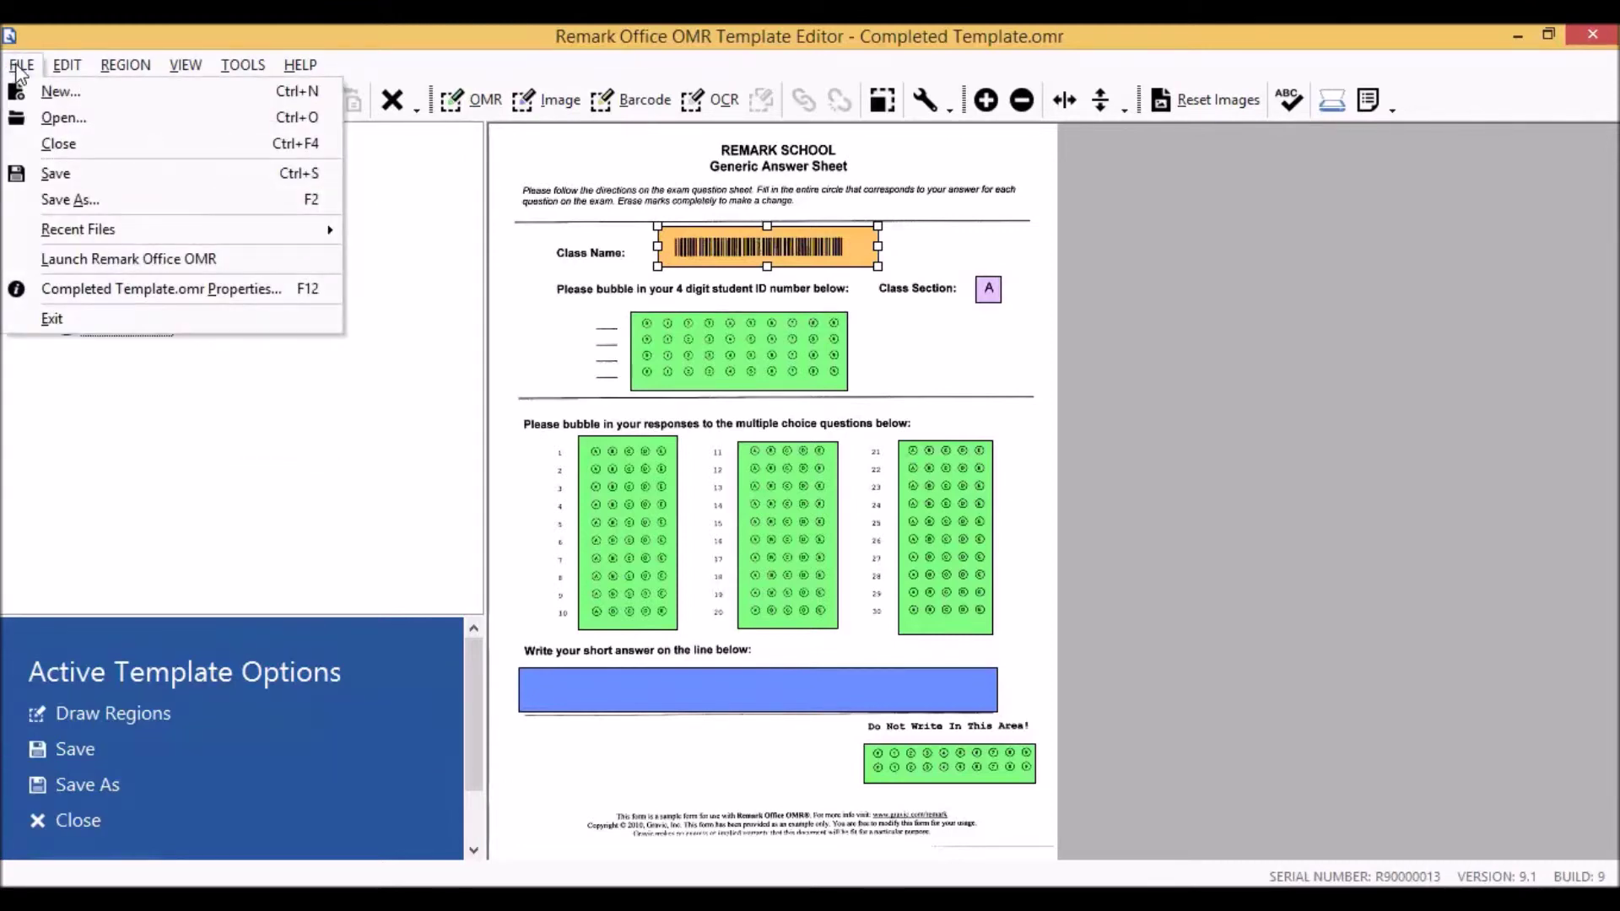
left_click(57, 175)
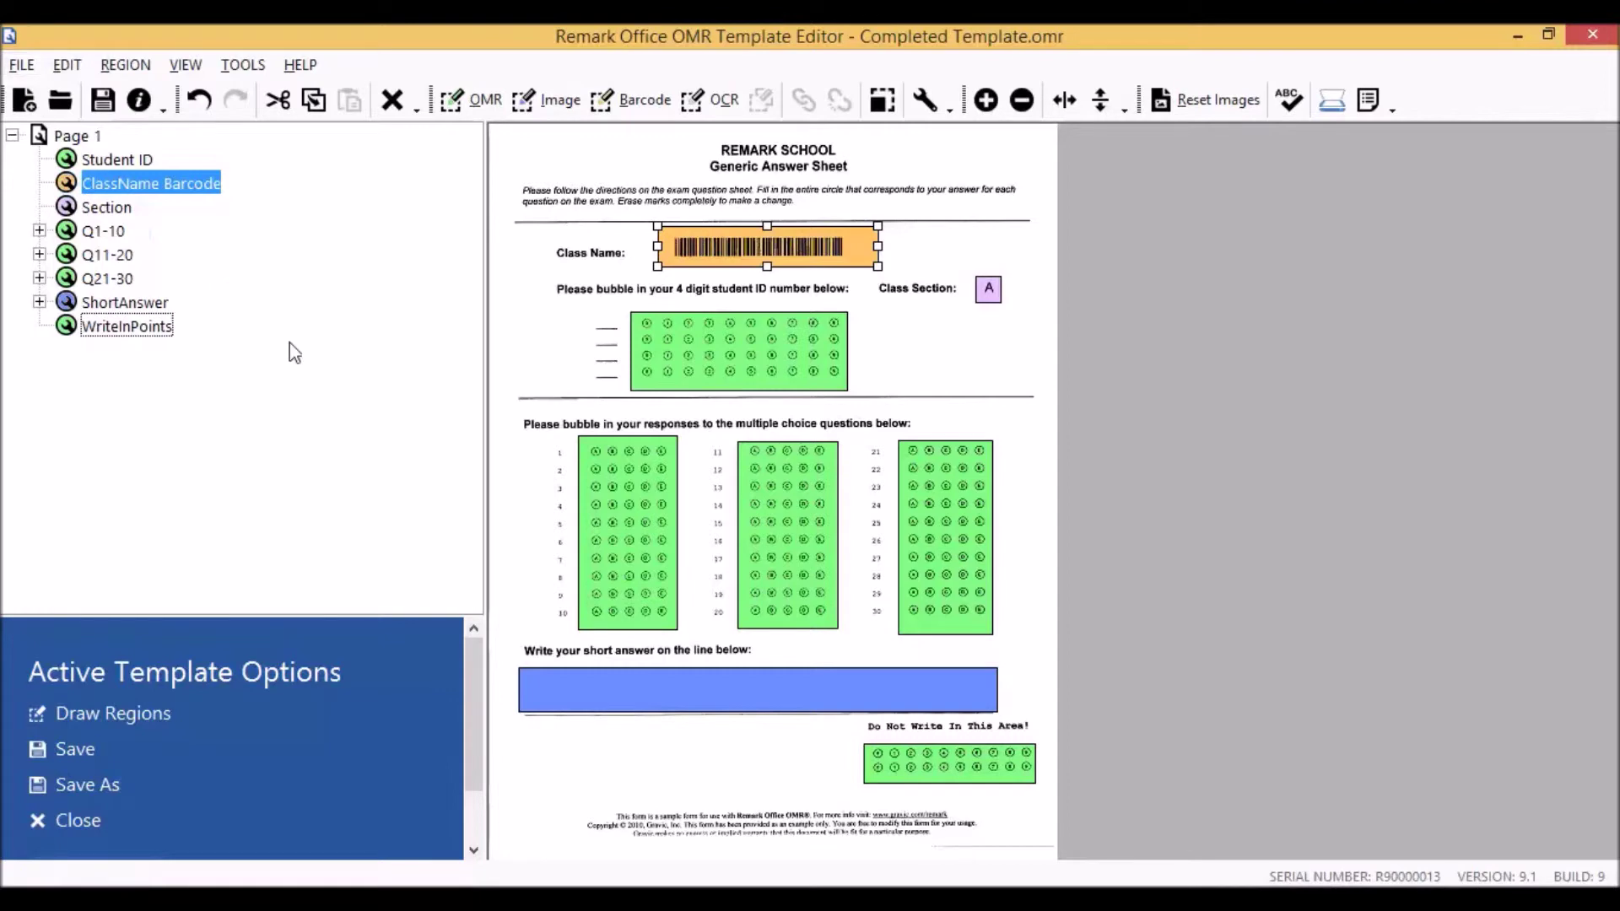
left_click(21, 70)
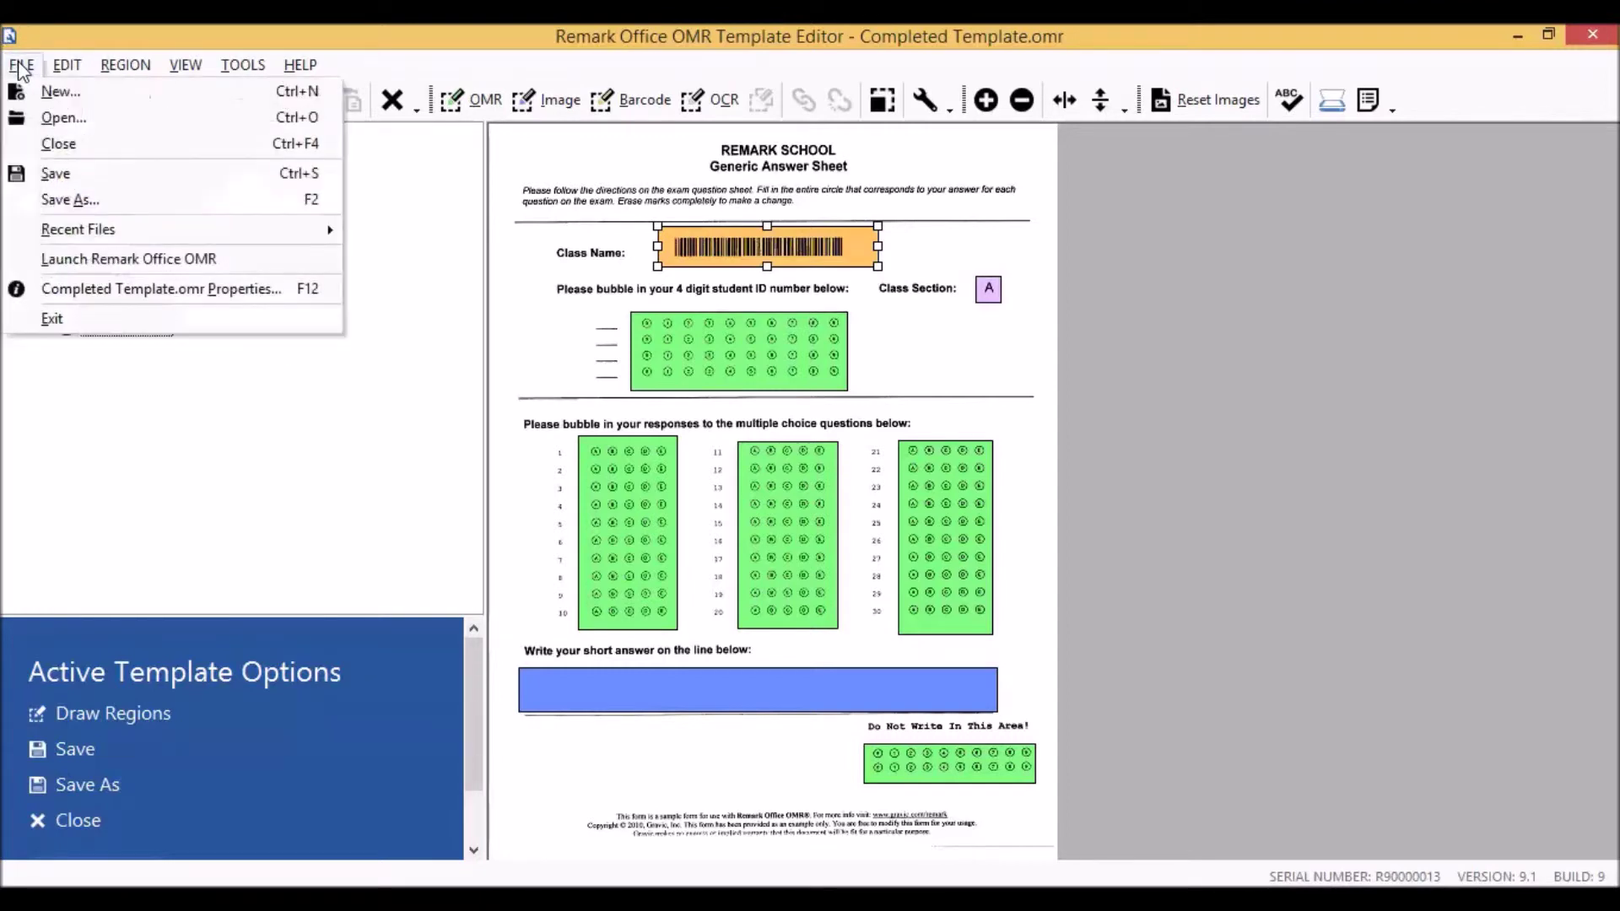
left_click(85, 266)
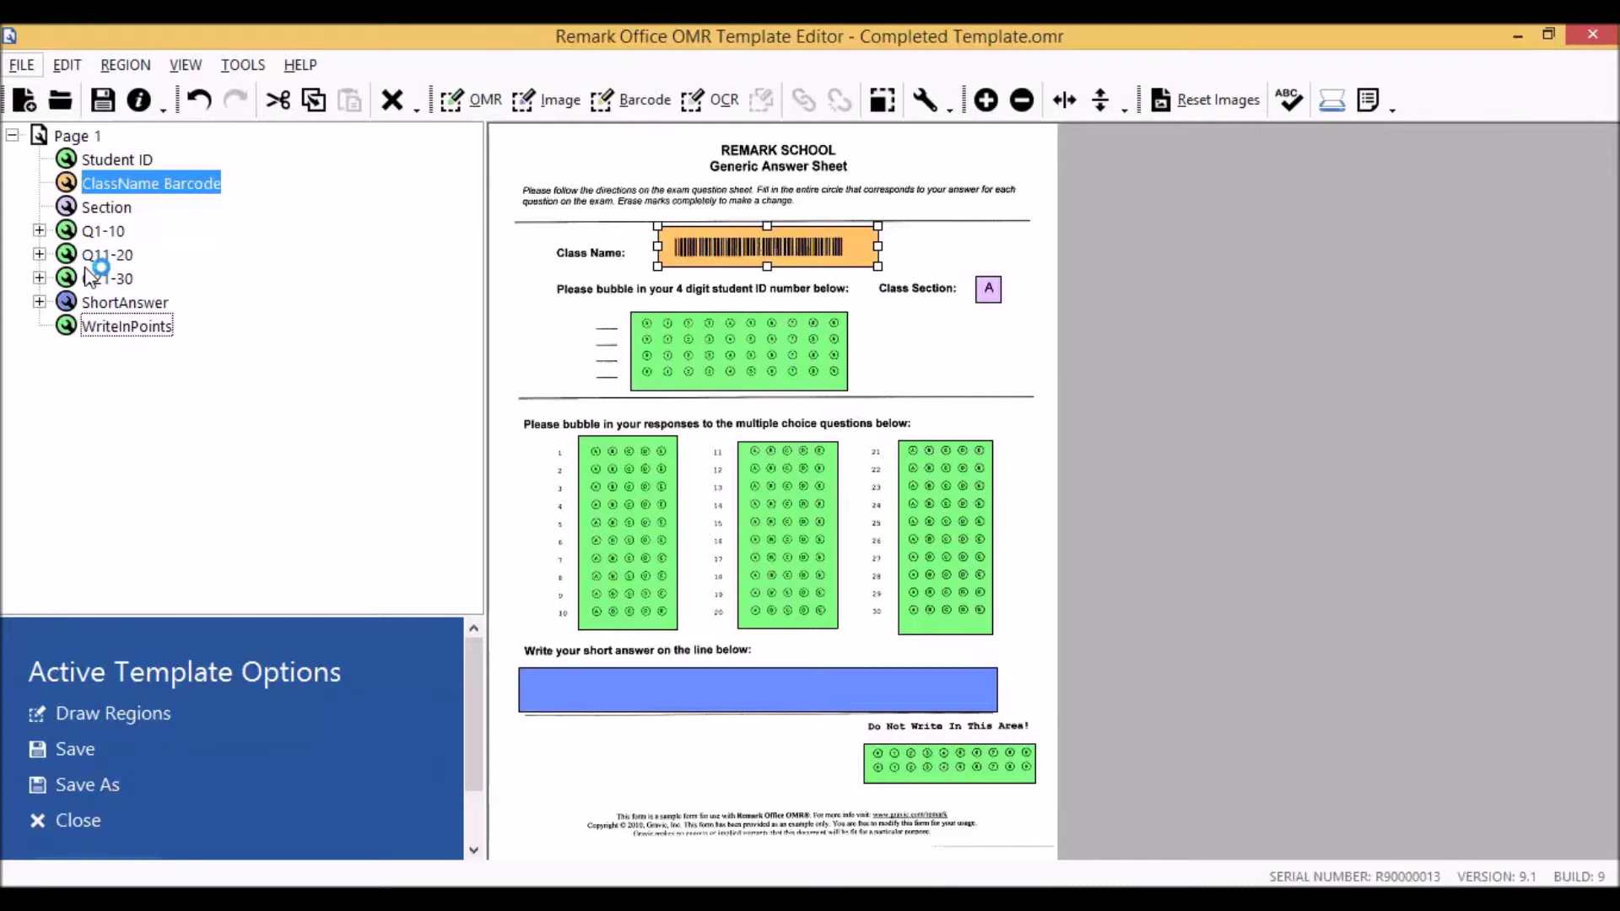
mouse_move(91, 275)
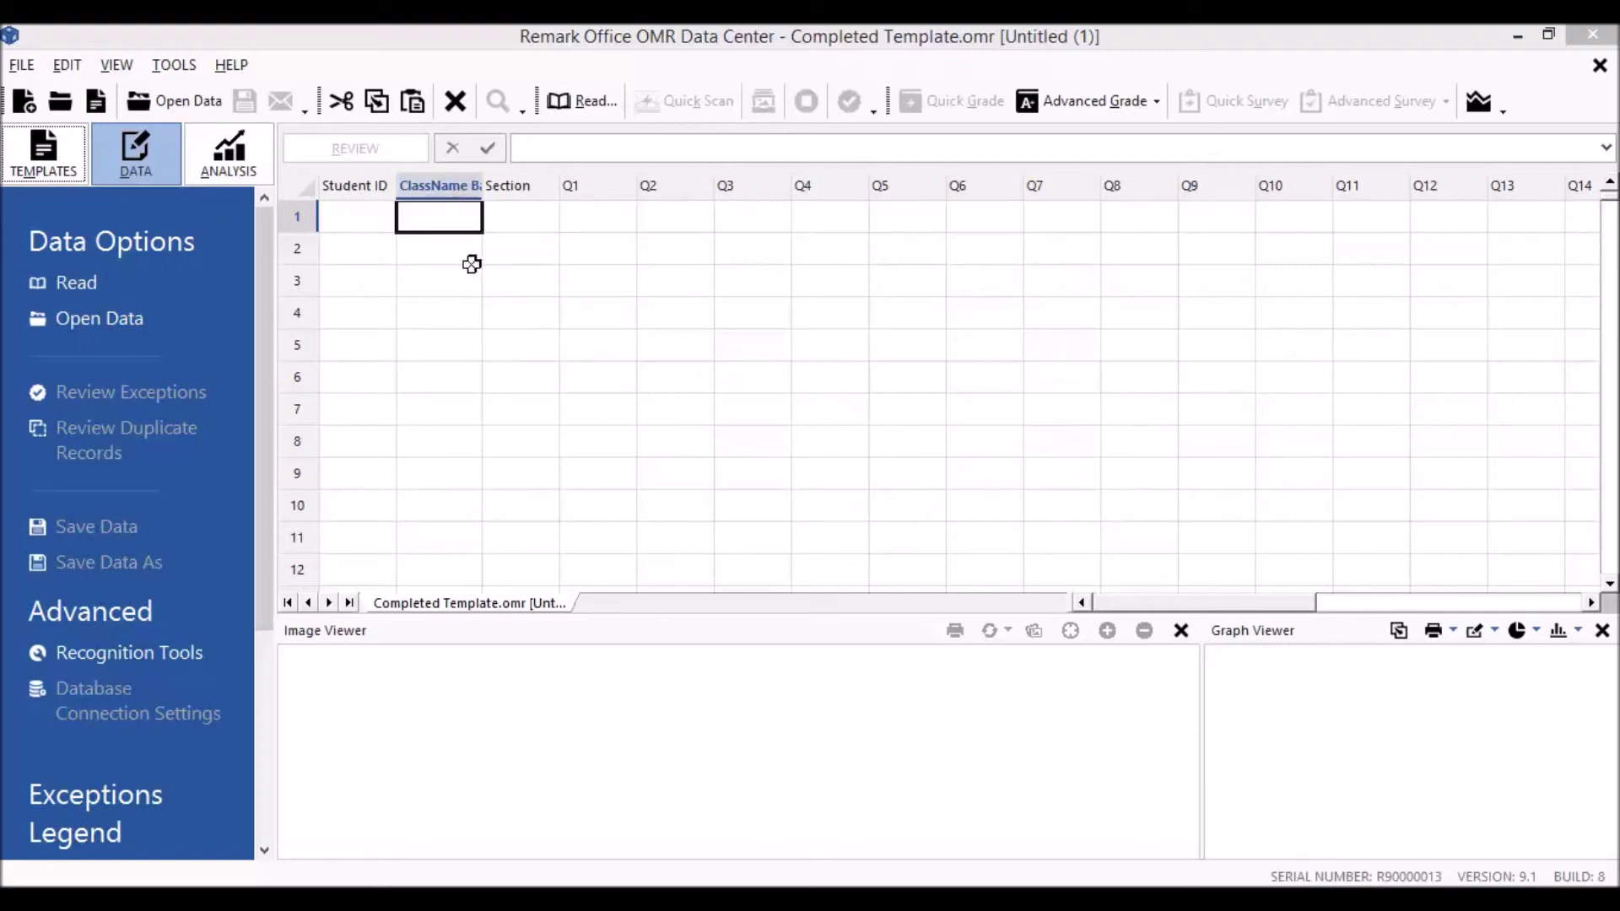
Widen the ClassName Barcode column to show its full name, then start a Read
left_click(443, 186)
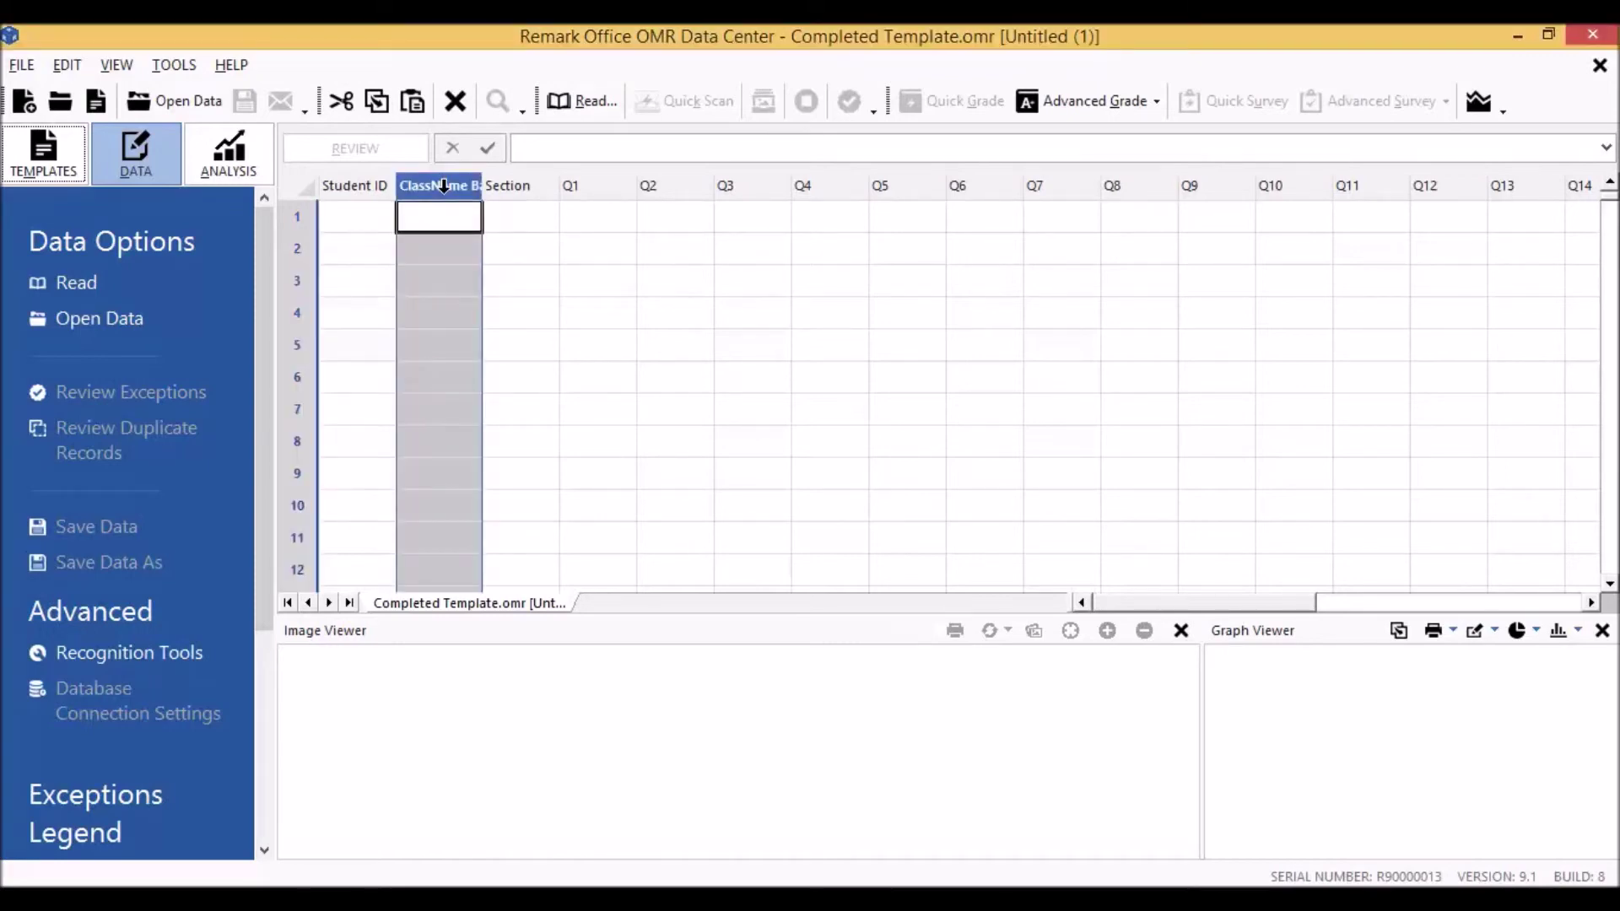
mouse_move(451, 186)
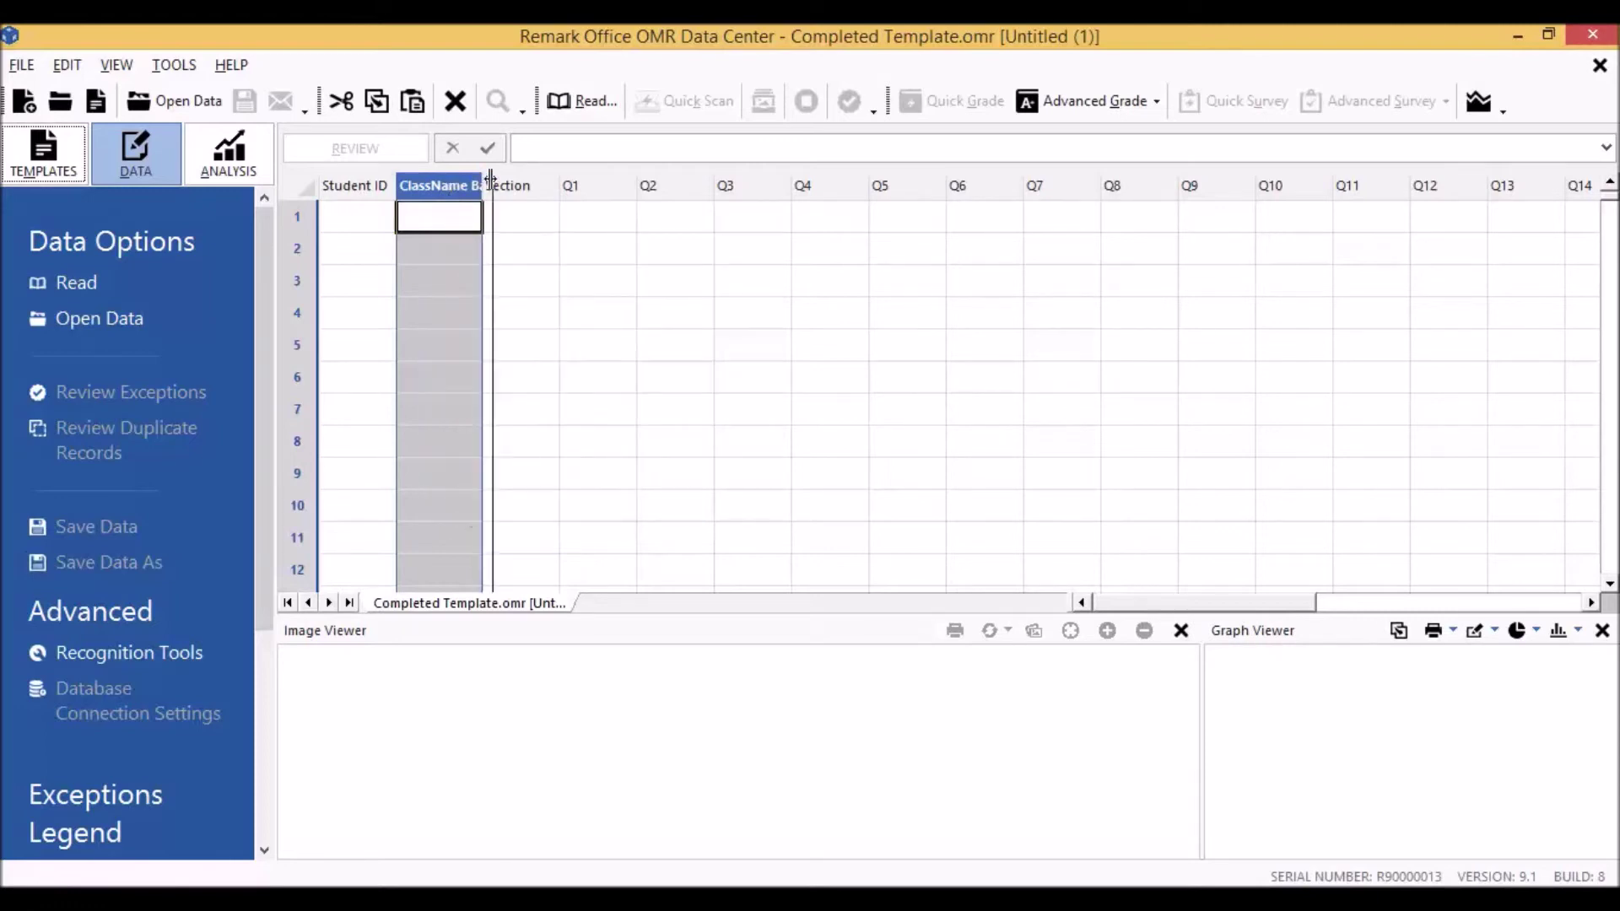
left_click_drag(489, 180, 538, 185)
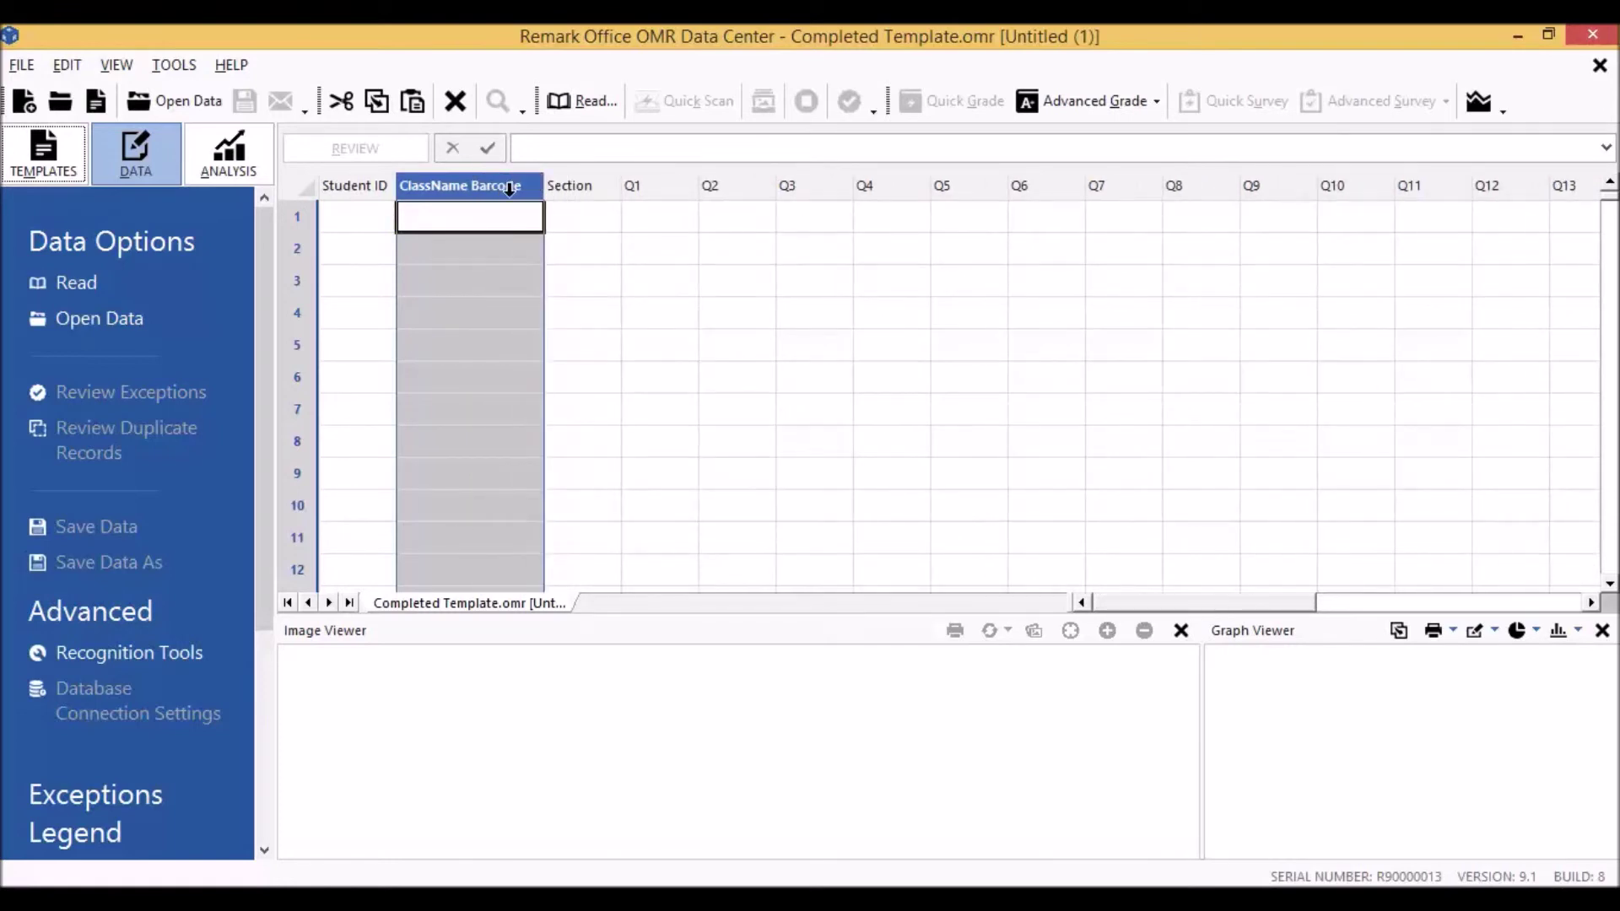
mouse_move(508, 189)
left_click(320, 226)
left_click(587, 102)
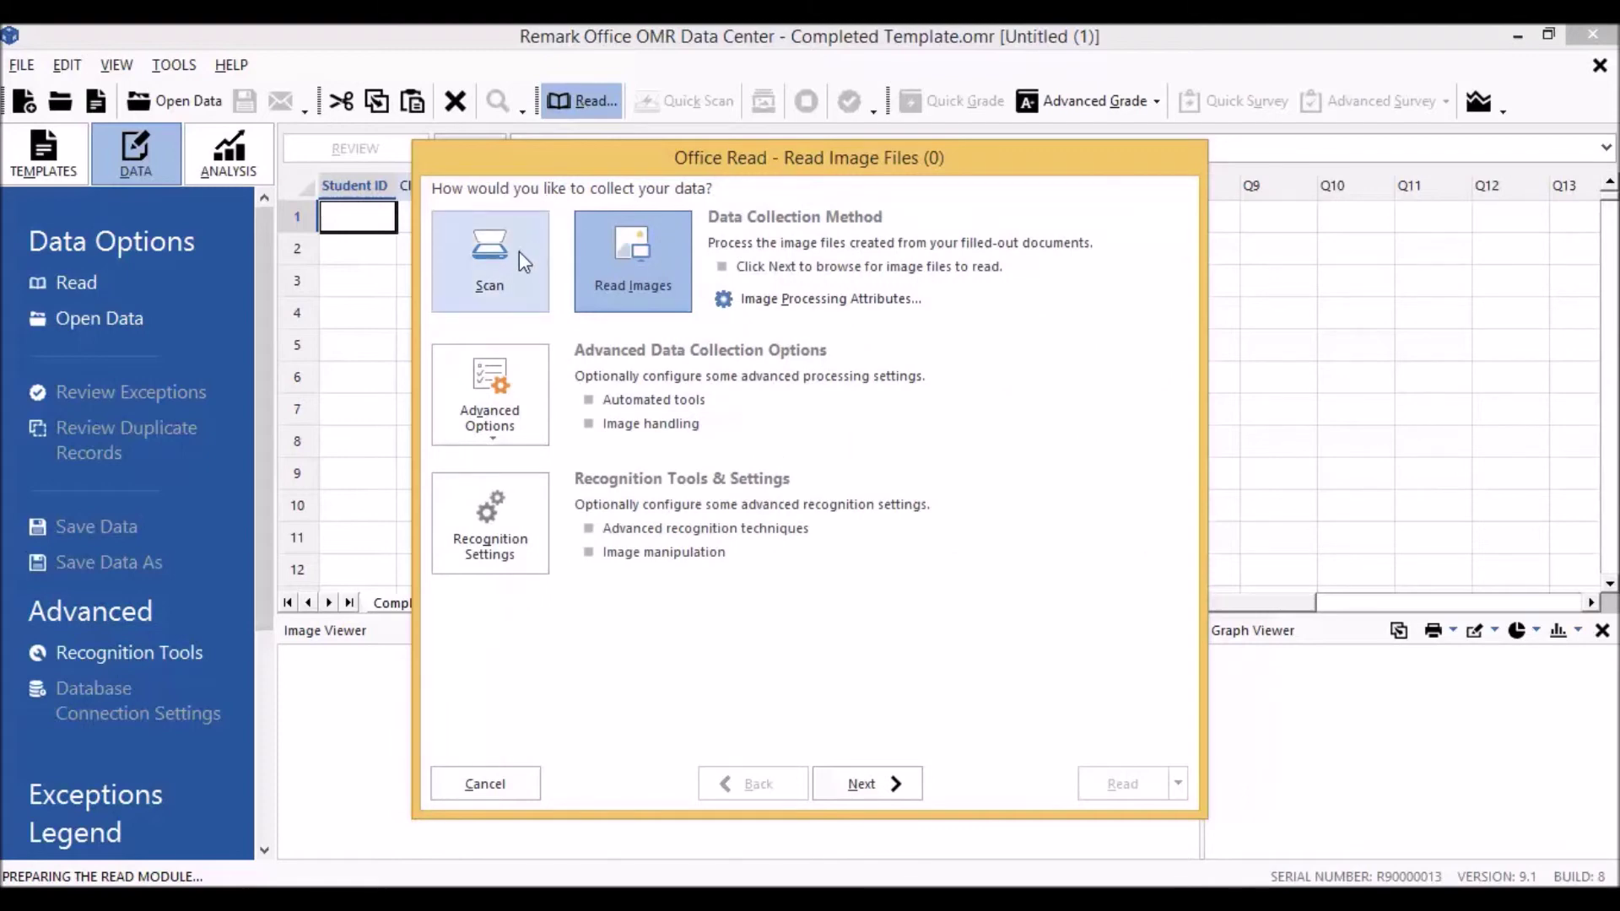
Read the images in Completed Answer Sheets.tif into the data grid as 12 rows
left_click(620, 265)
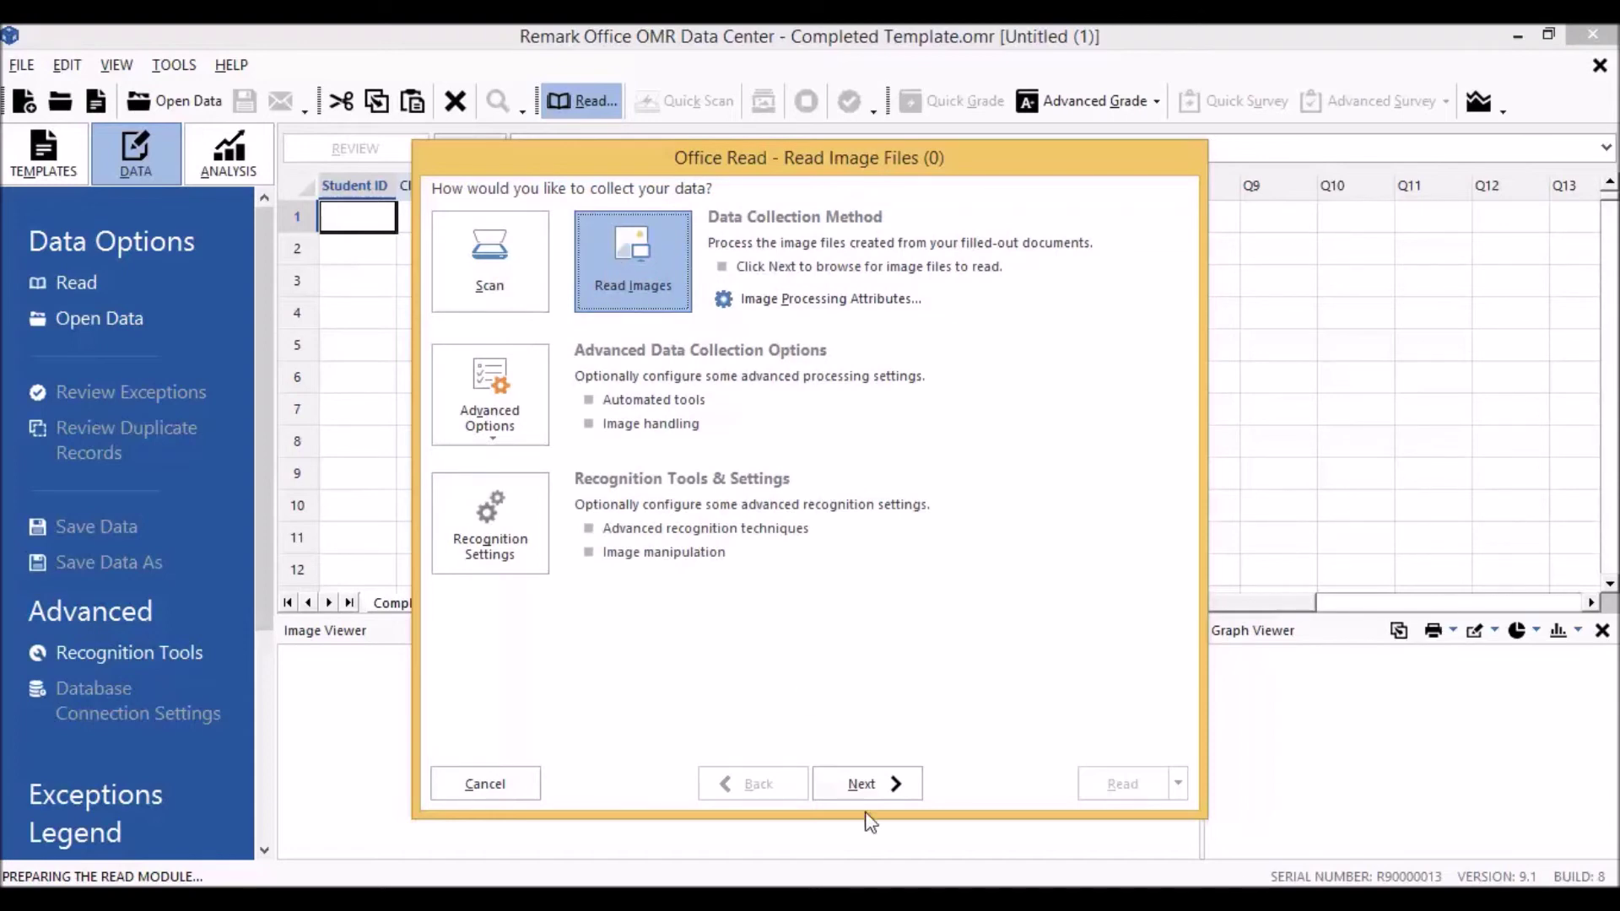
left_click(856, 787)
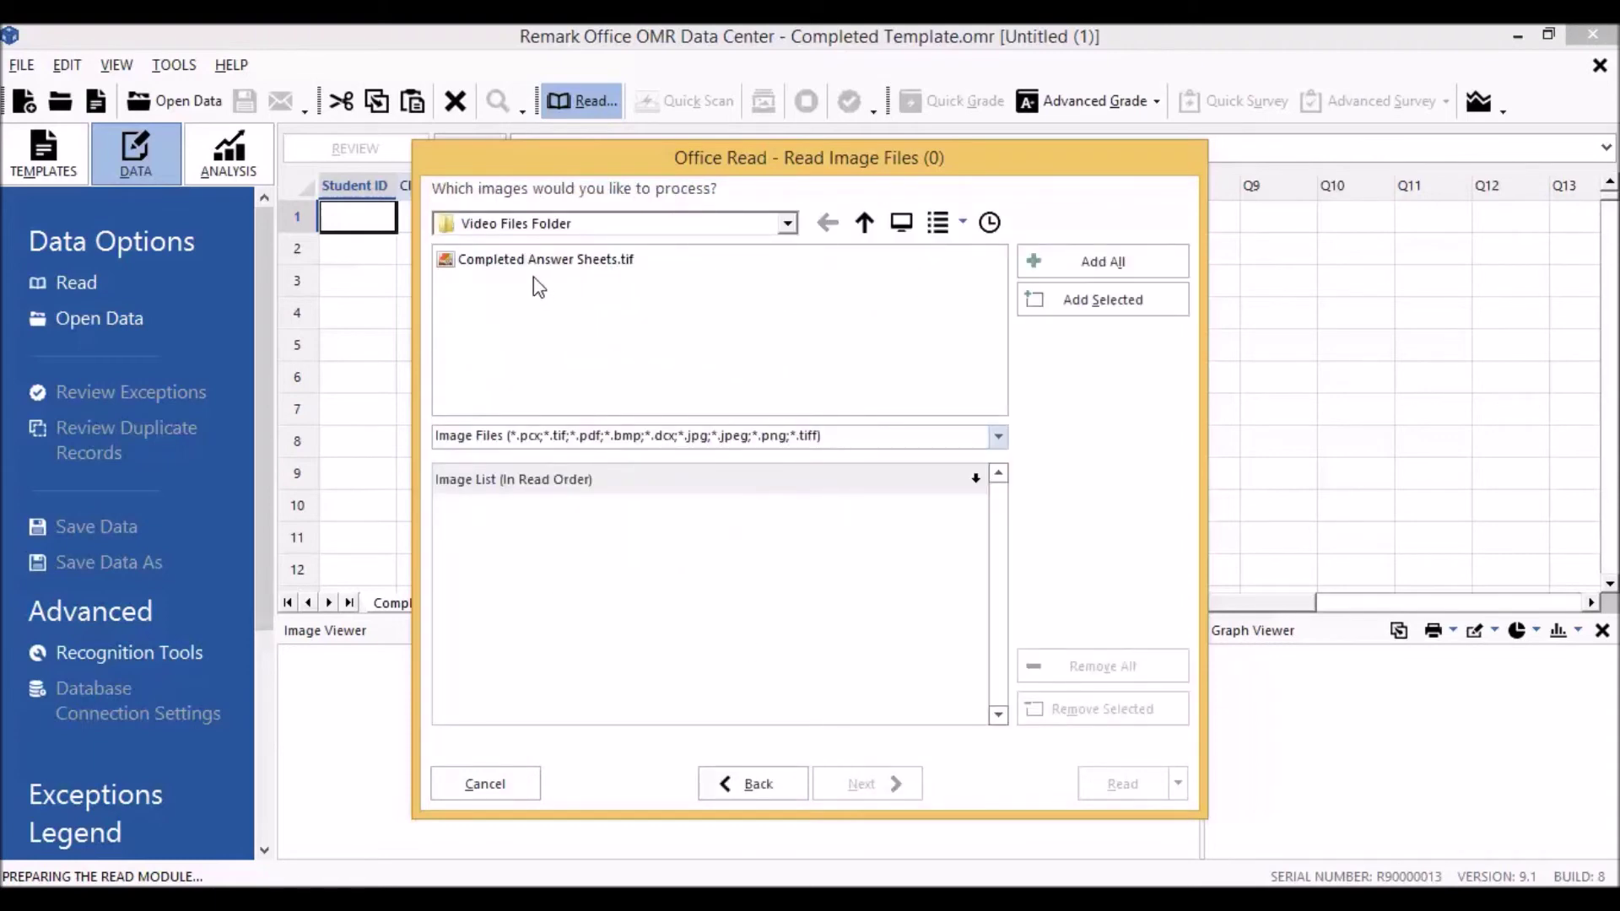
left_click(502, 263)
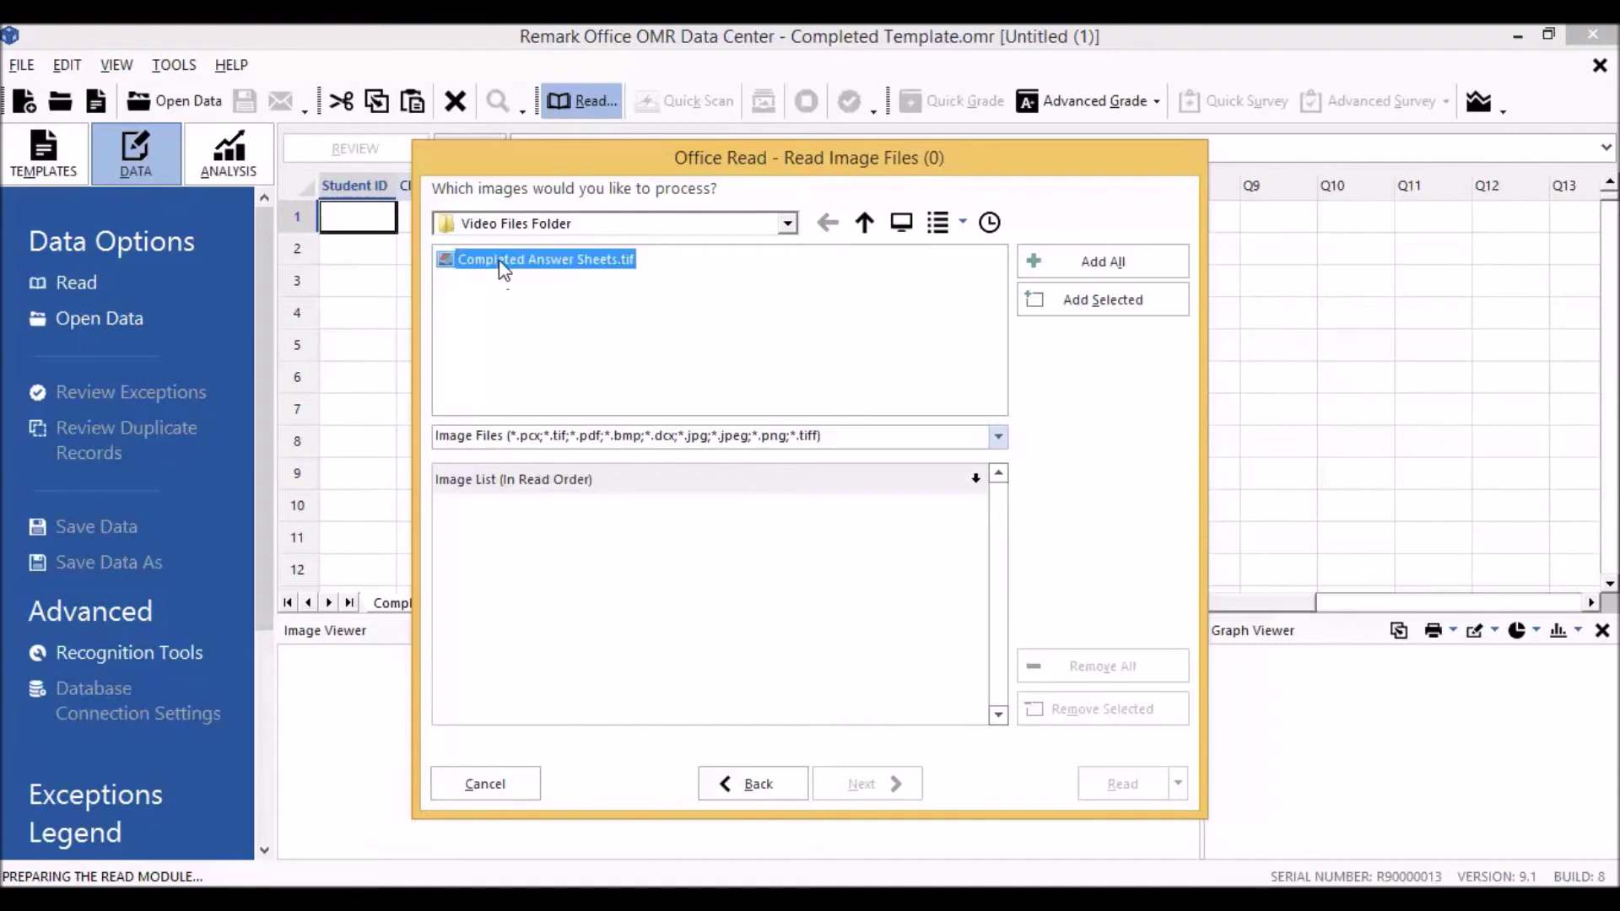
left_click(1102, 266)
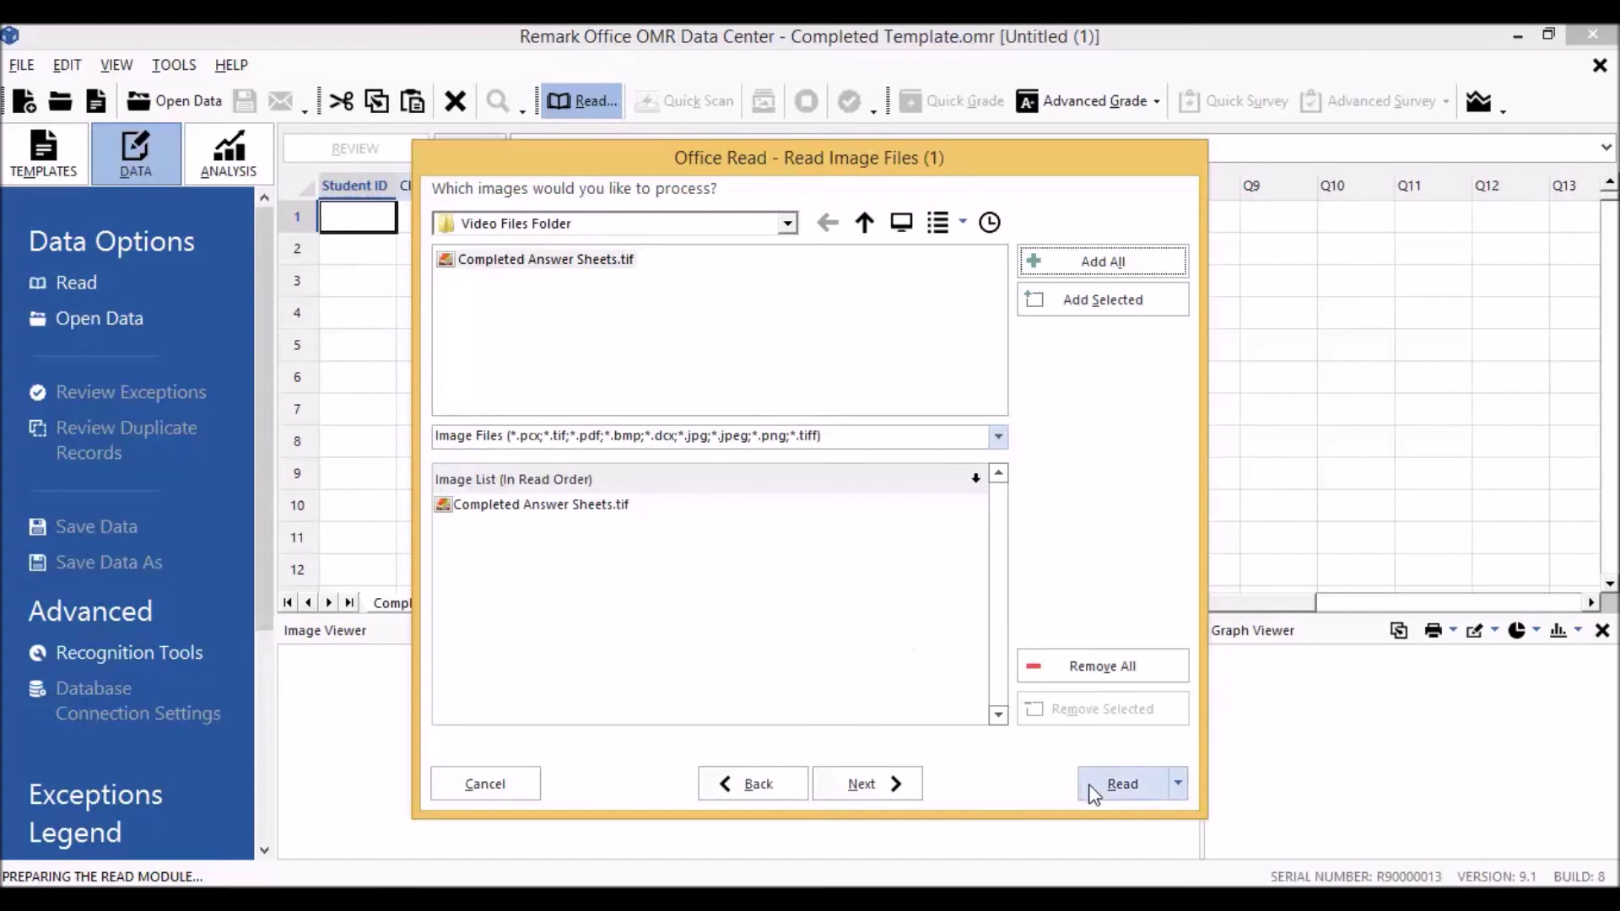
left_click(1114, 785)
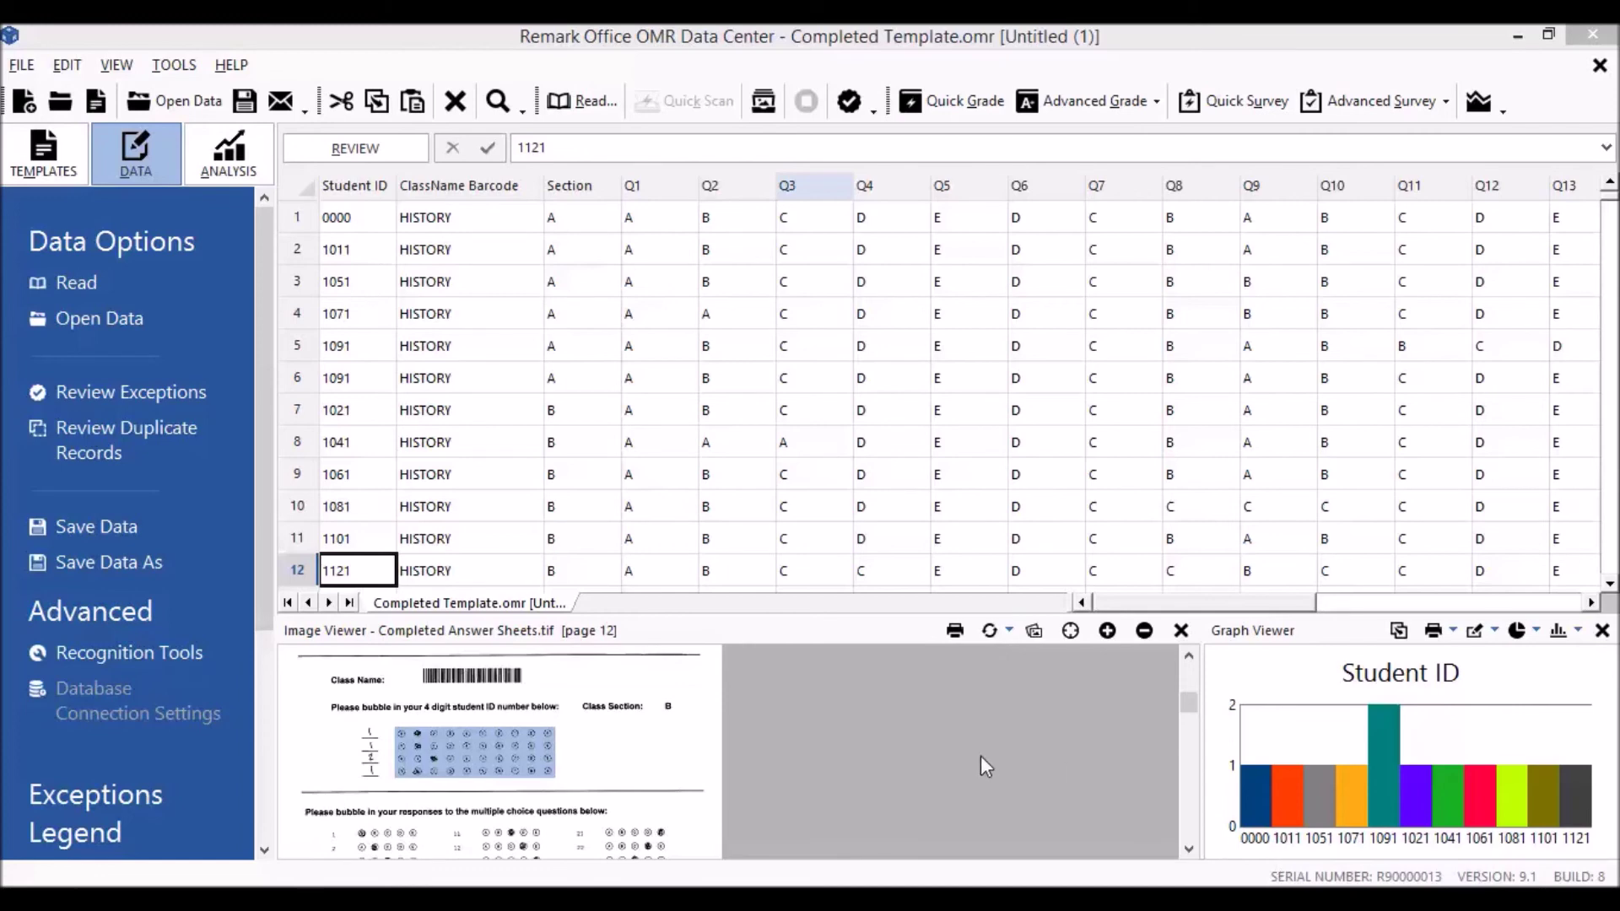
Check the HISTORY class name against the sheet images for the students in rows 2, 3 and 4
left_click(454, 252)
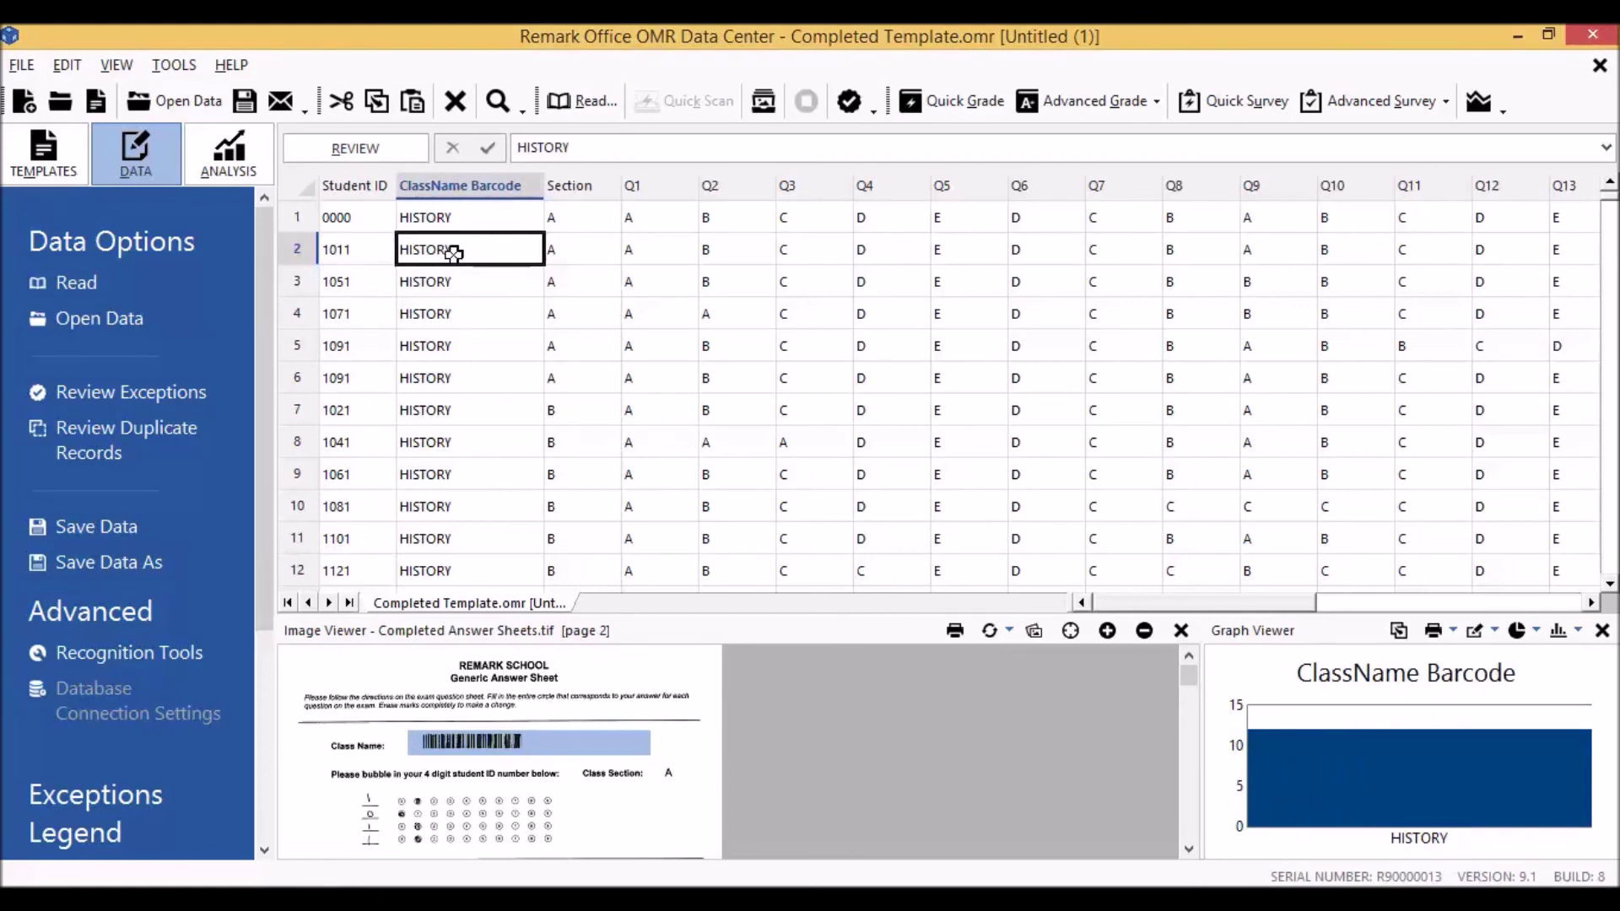
left_click(453, 281)
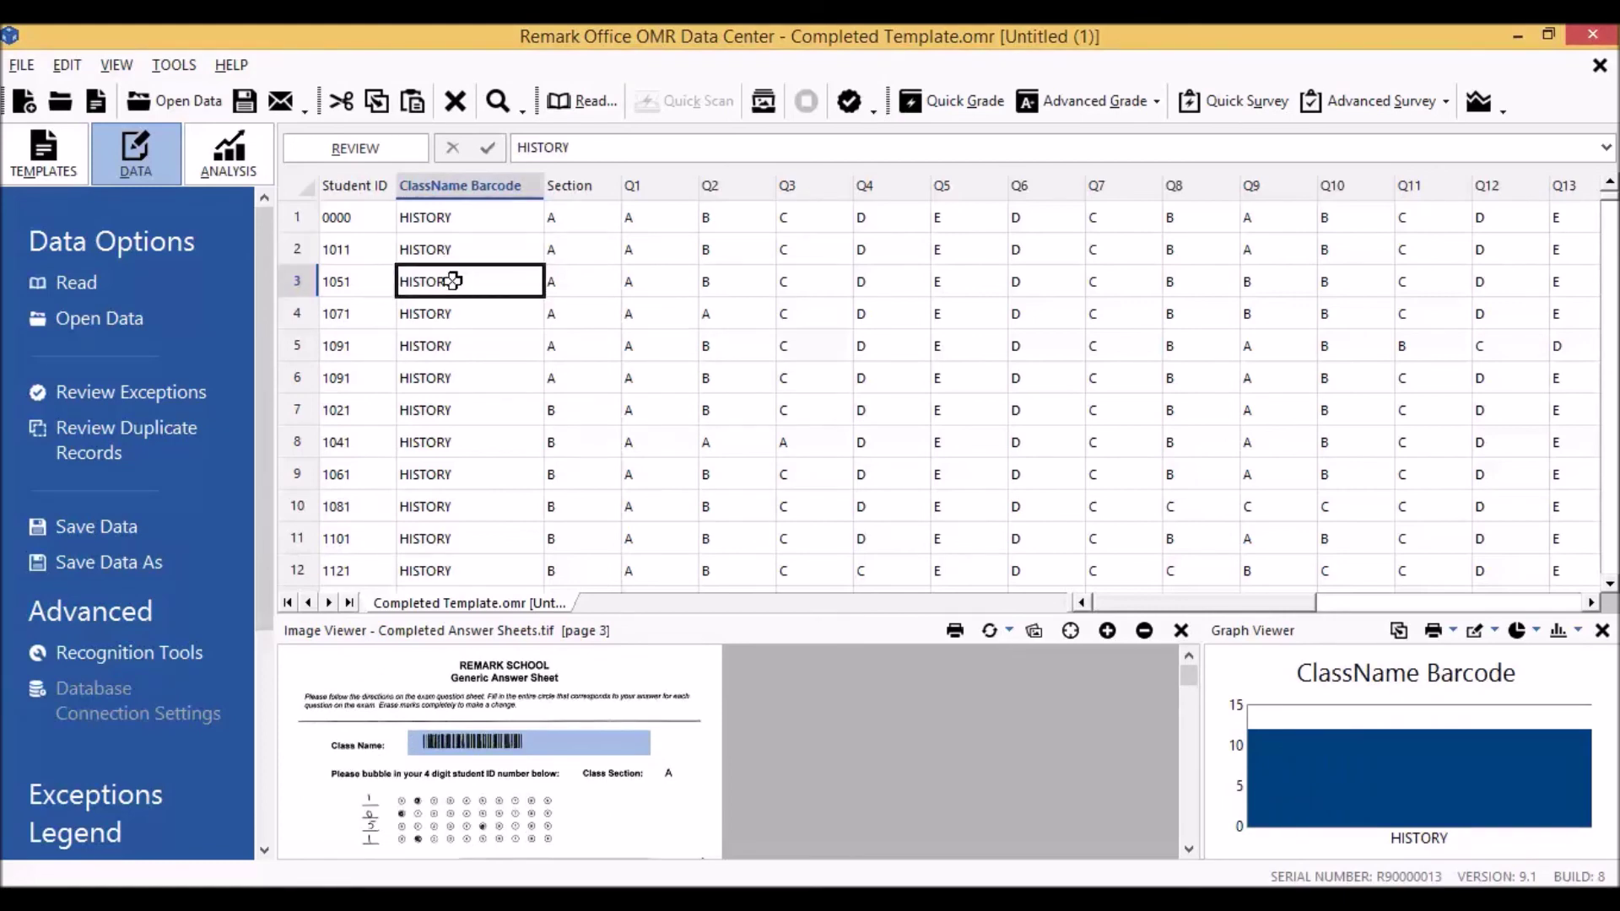
left_click(450, 313)
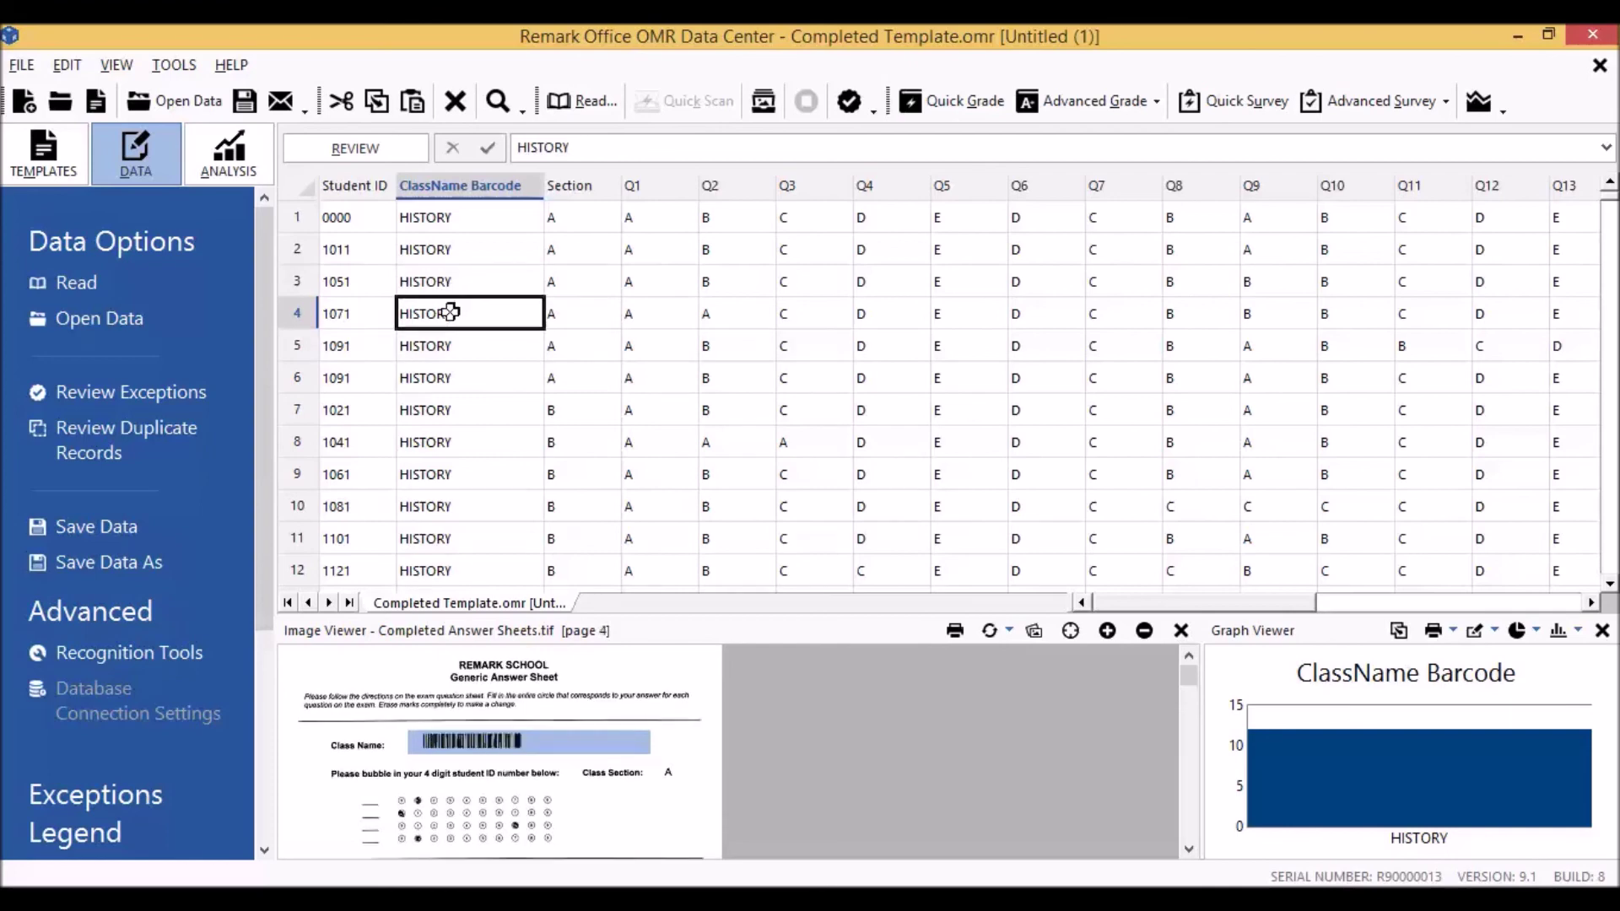